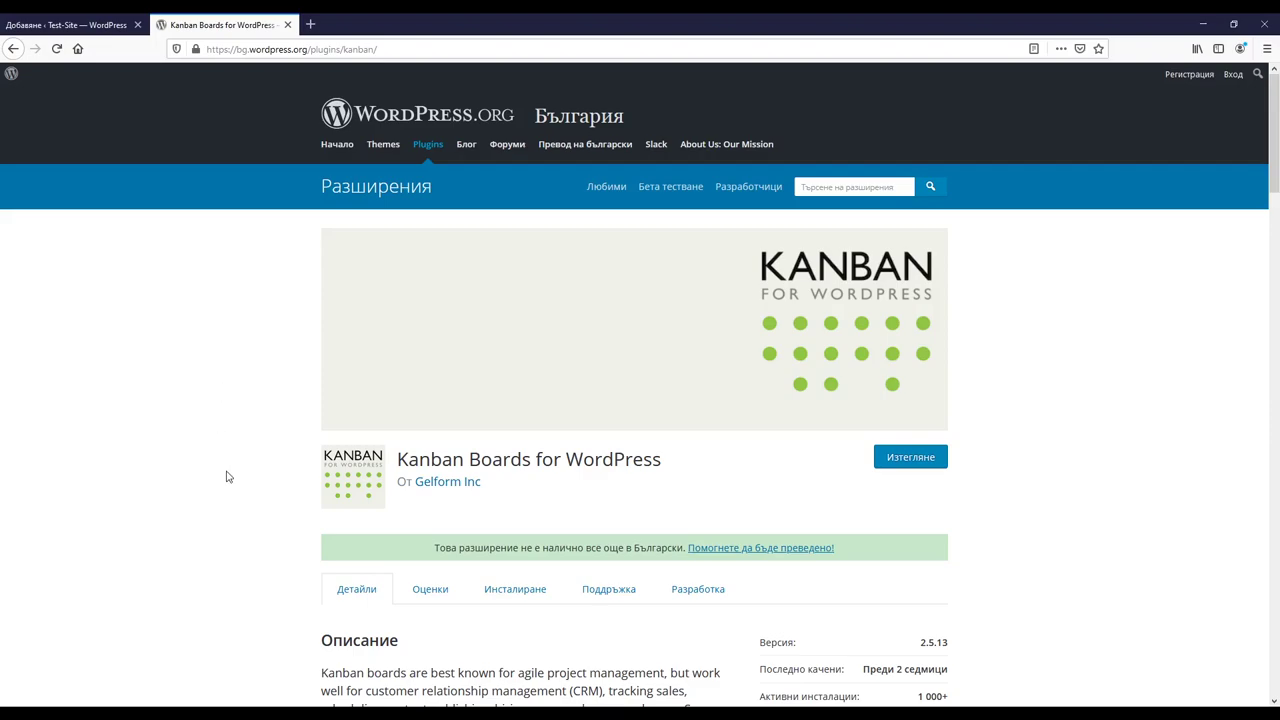
Step: Close the plugin's WordPress.org page and activate the Kanban Boards for WordPress plugin
click(85, 20)
click(287, 24)
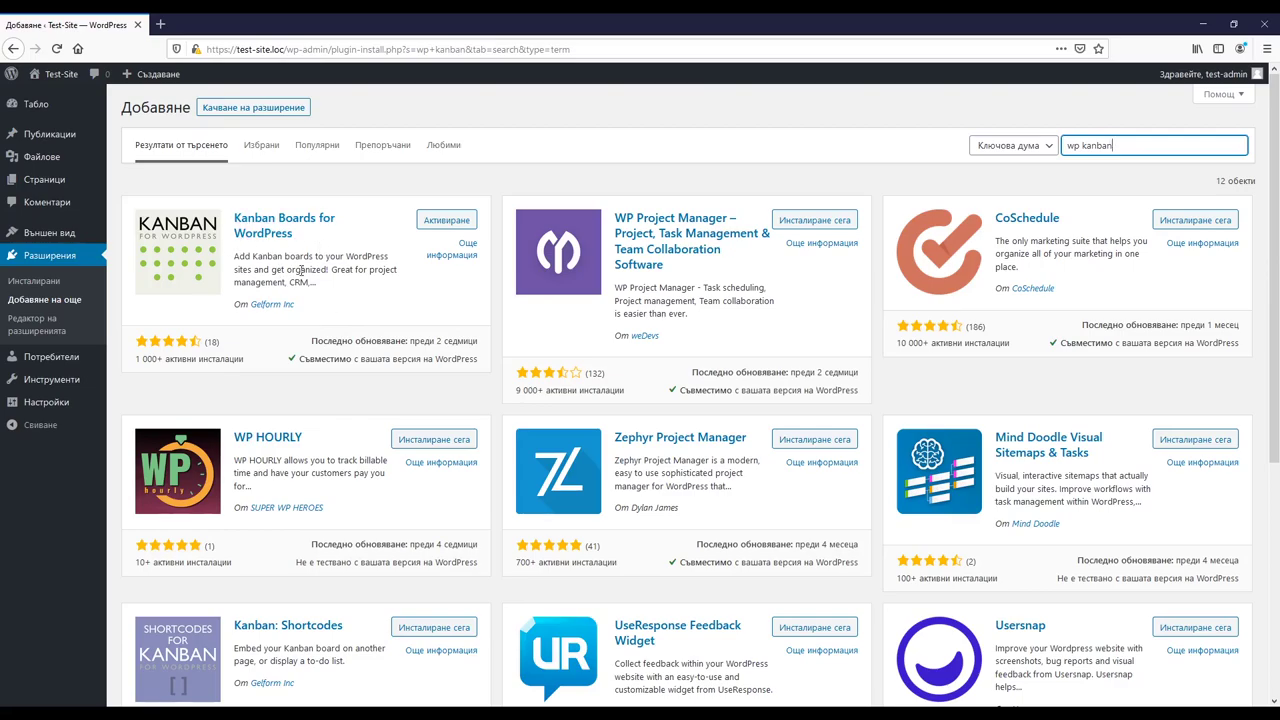
click(452, 222)
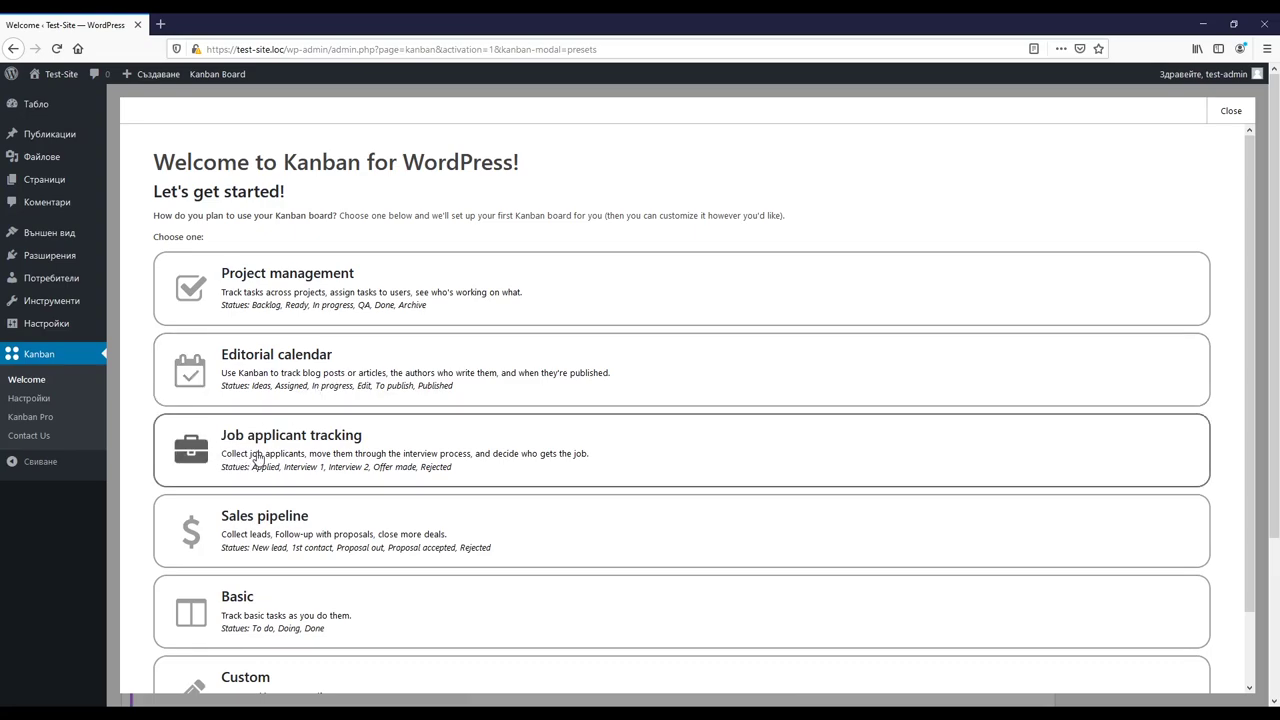
Step: Leave the preset chooser and examine the general and advanced Kanban settings
scroll(278, 530, down, 2)
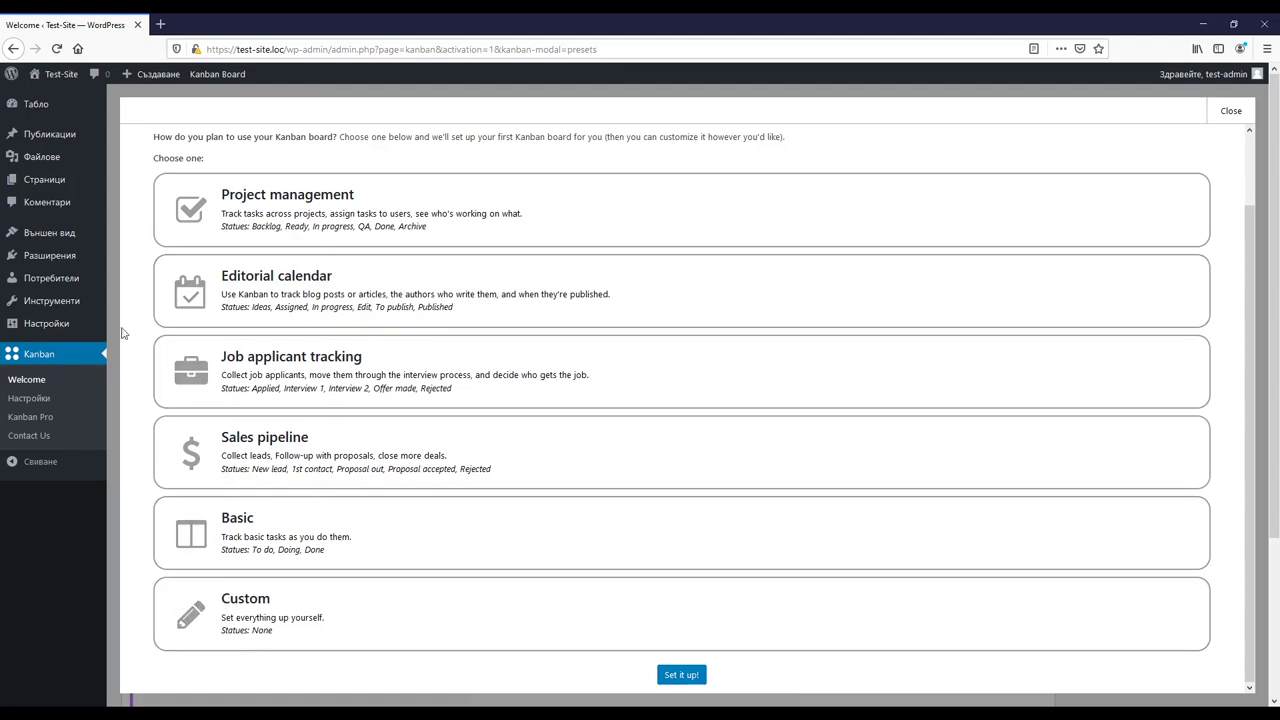
click(26, 384)
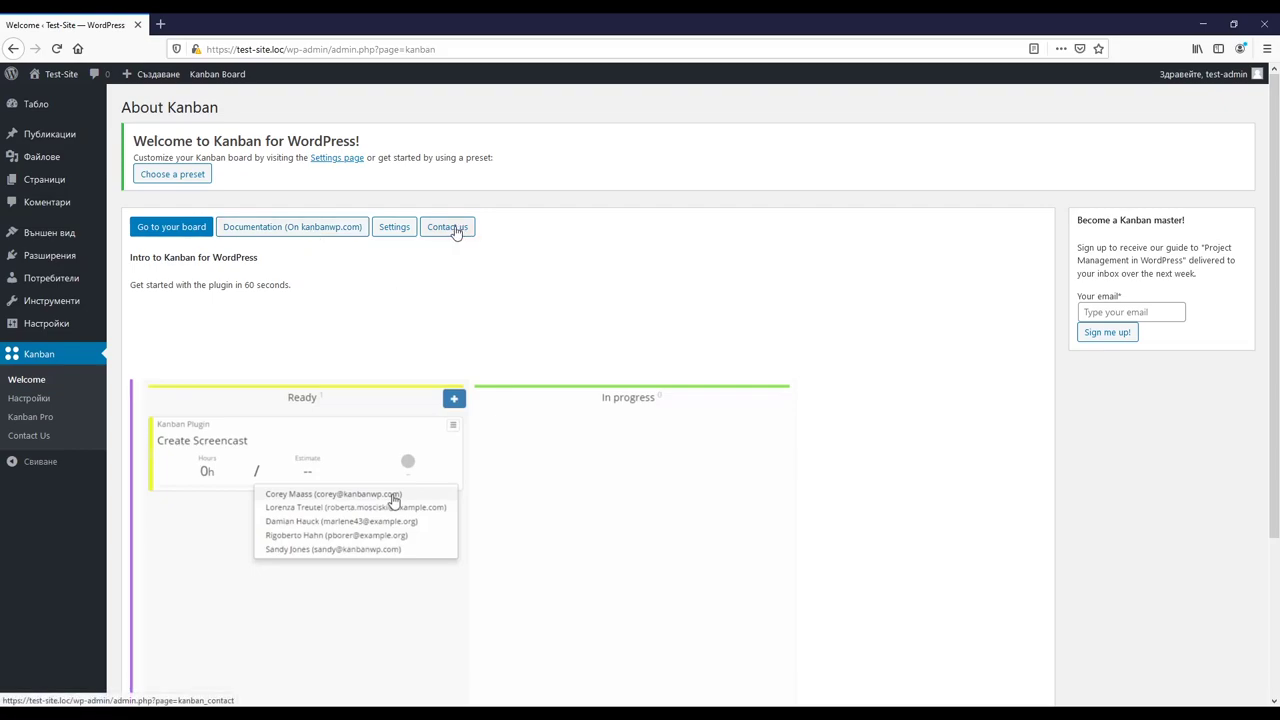
click(395, 228)
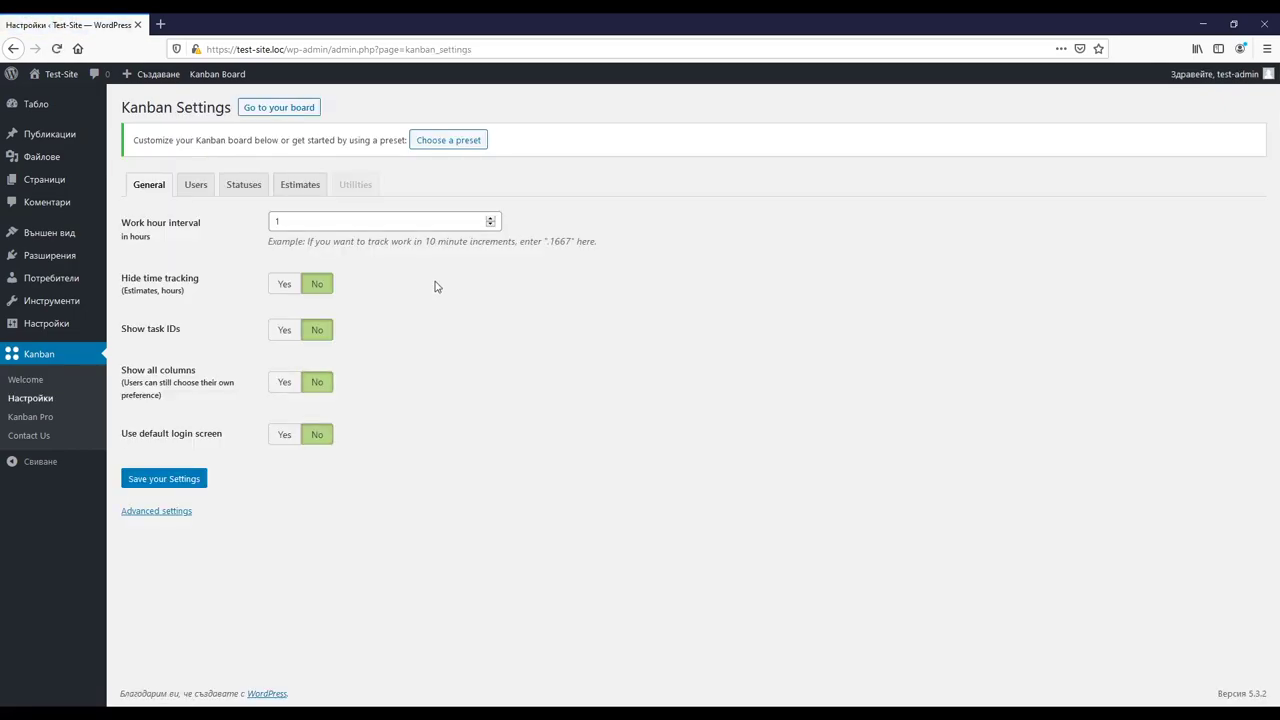
click(137, 514)
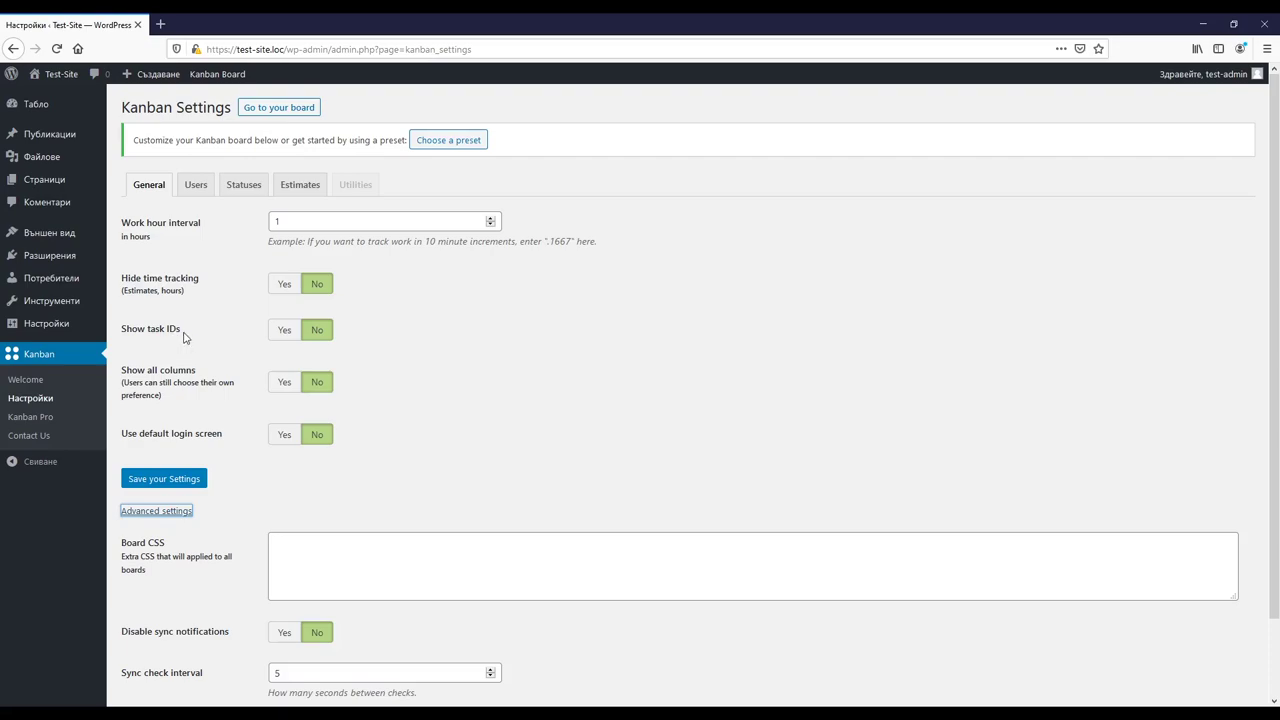
scroll(184, 338, down, 2)
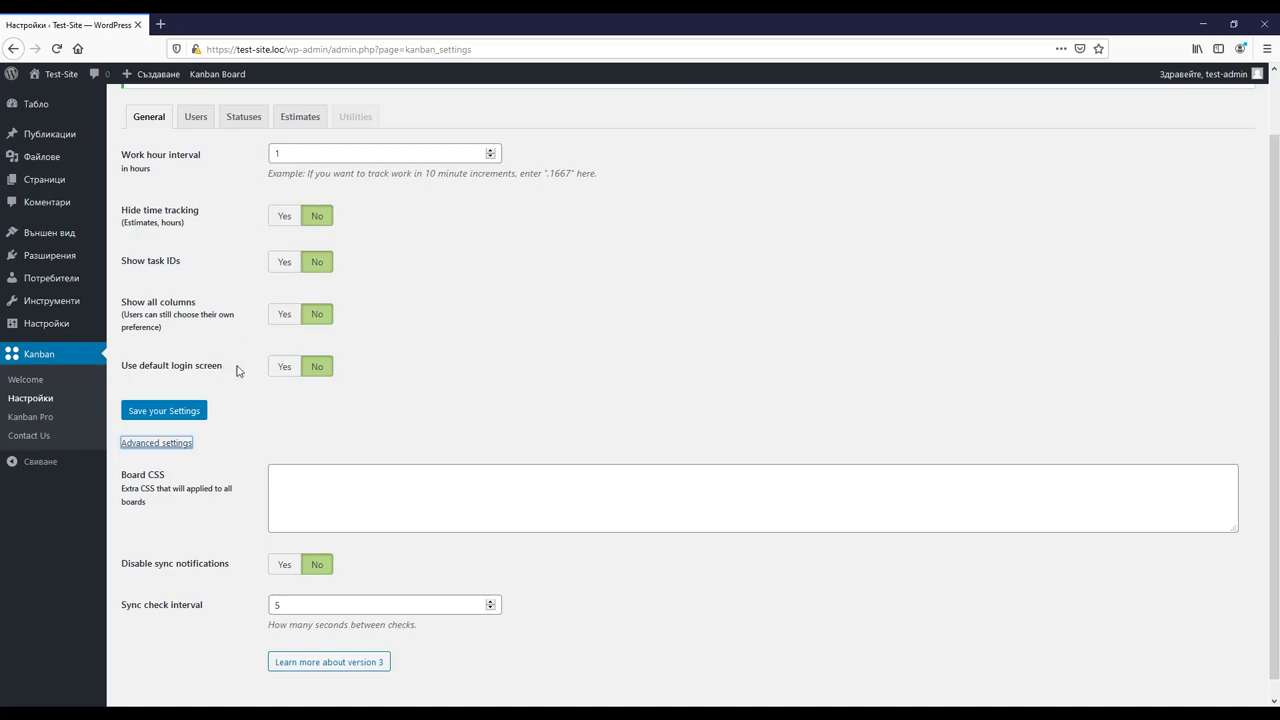
scroll(237, 385, down, 1)
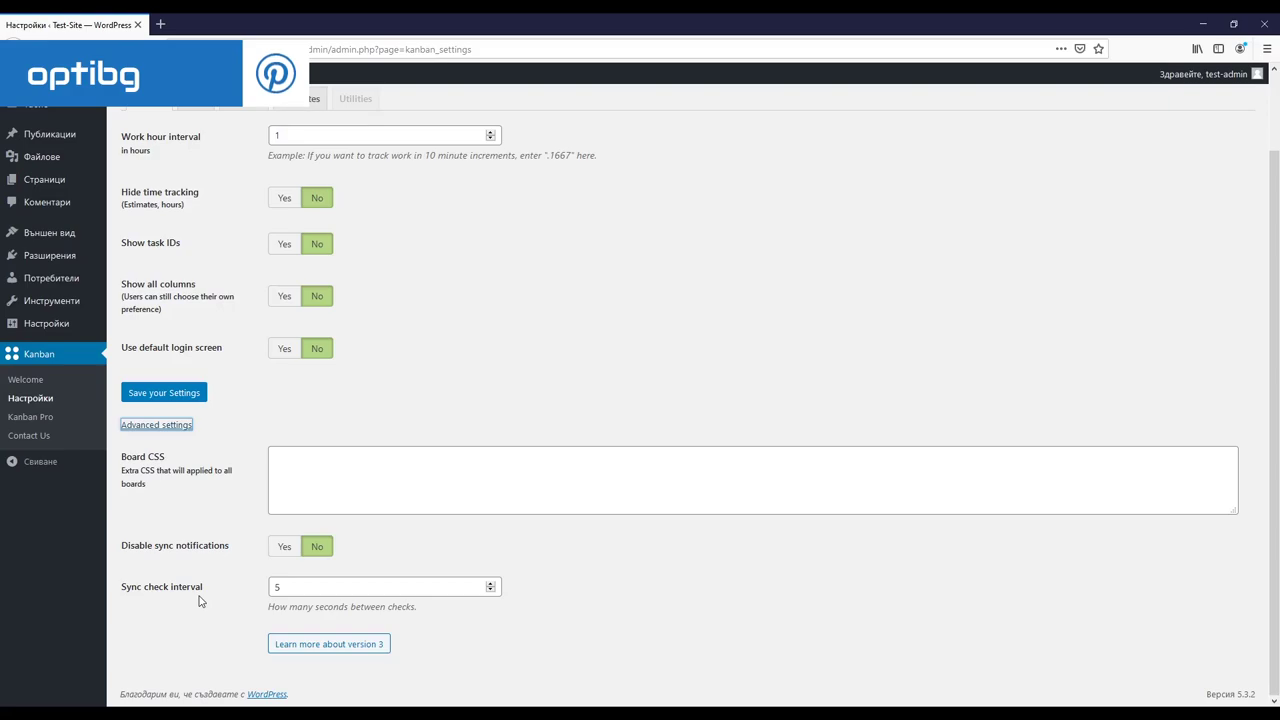
scroll(250, 628, up, 2)
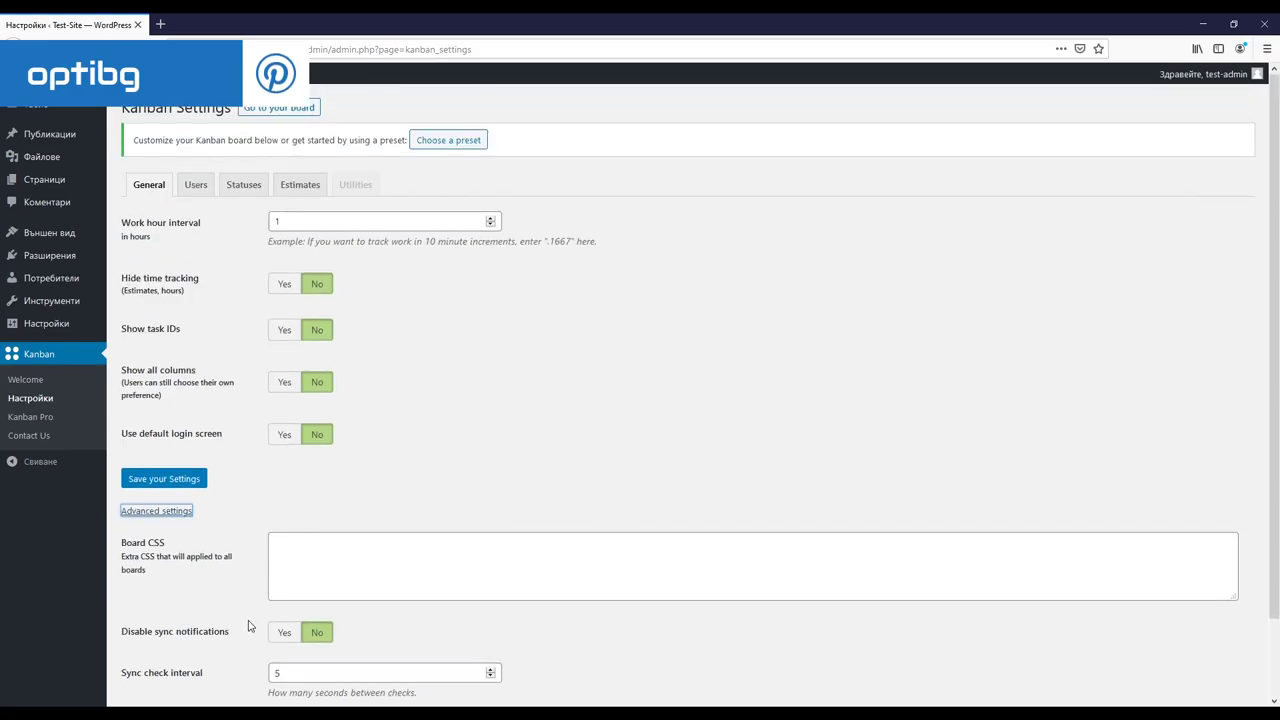
Step: Mark the two remaining accounts as allowed board users and check the choices for who gets new tasks
click(190, 188)
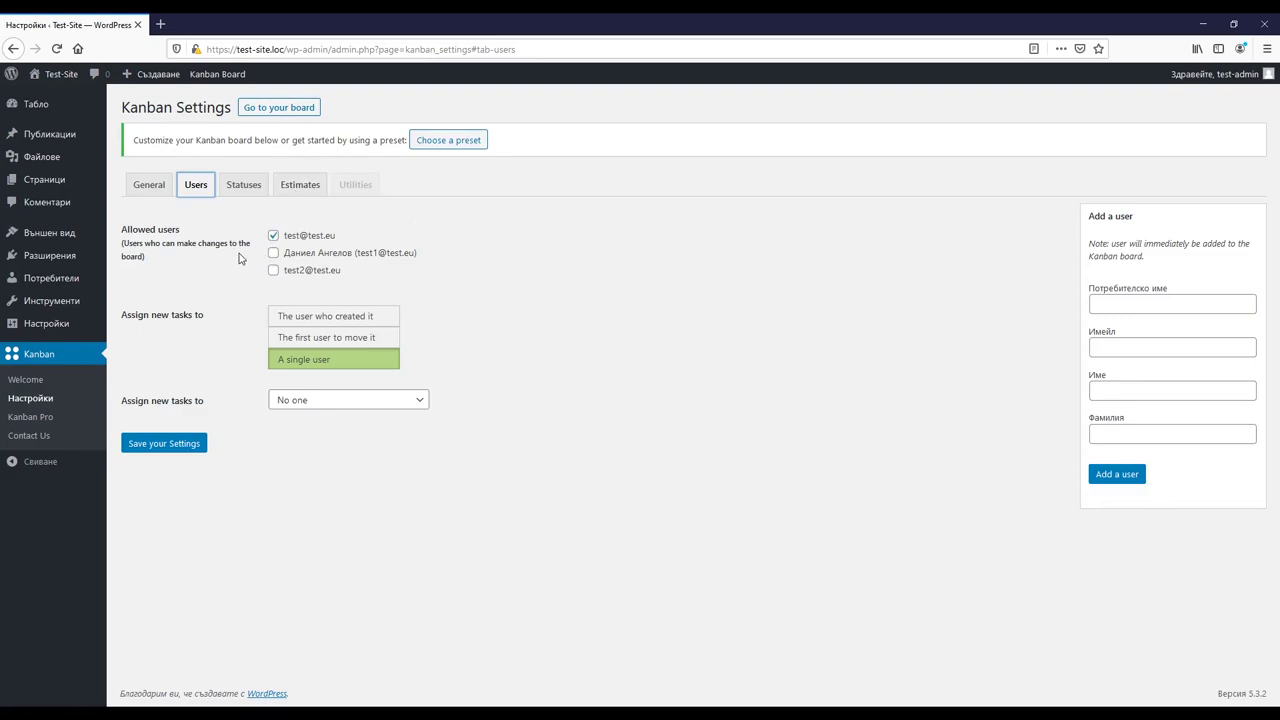
click(273, 253)
click(273, 271)
click(303, 404)
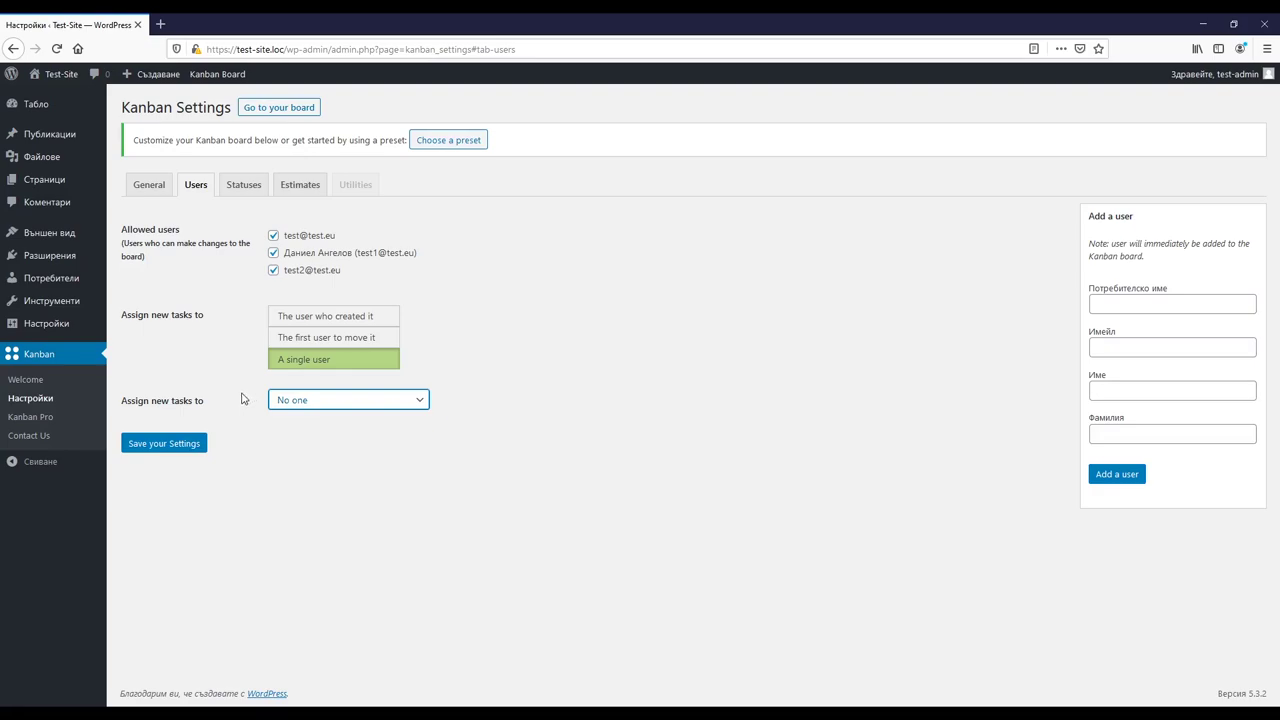
click(418, 585)
Step: Examine the Kanban settings for statuses, estimates and utilities
click(257, 188)
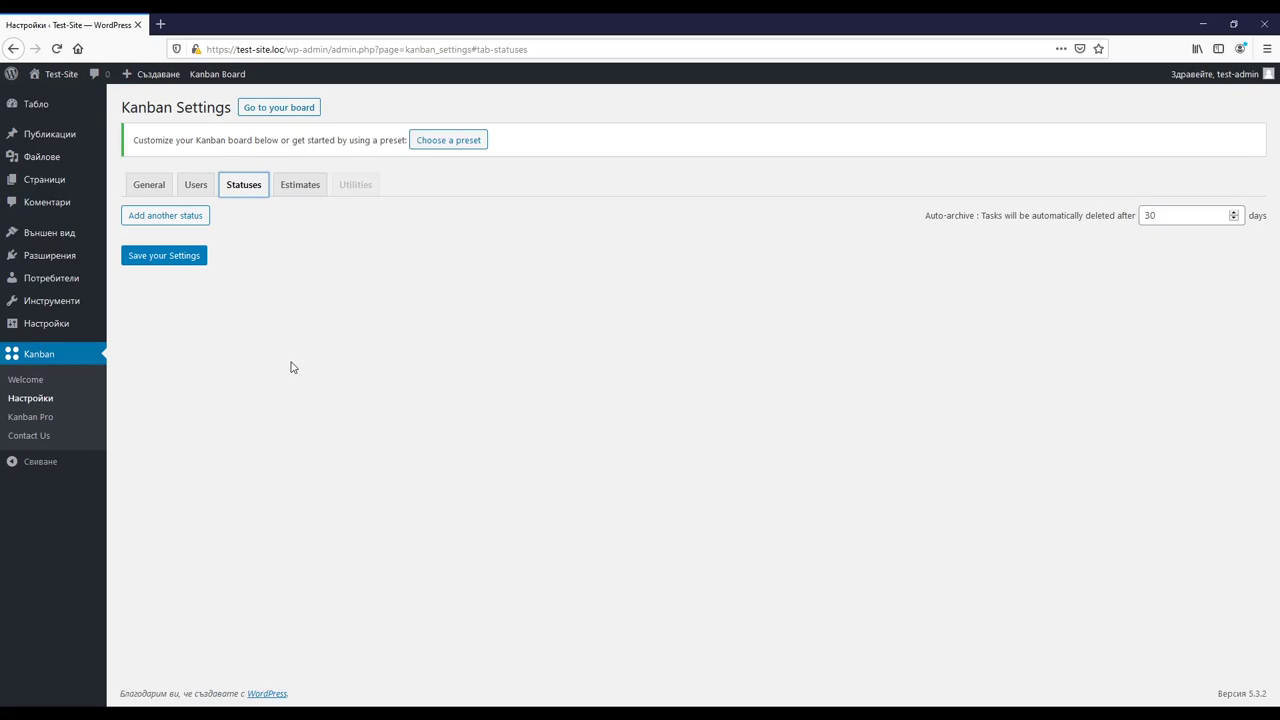
click(296, 182)
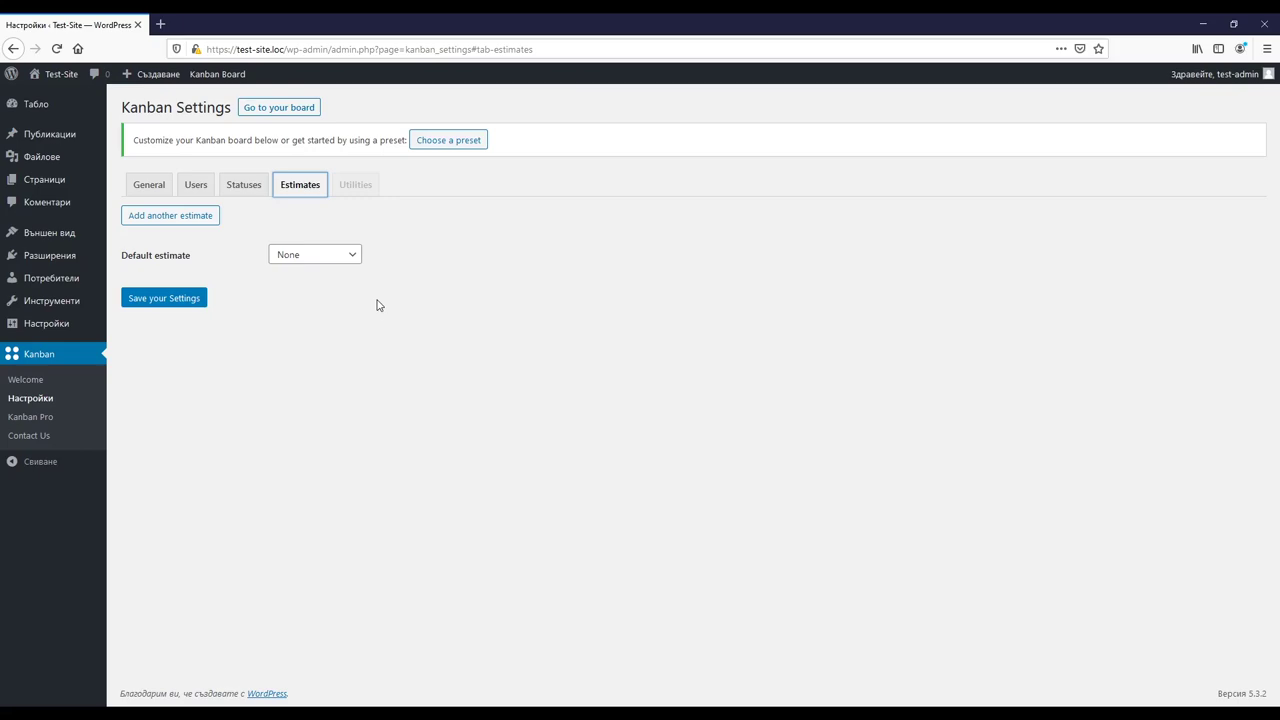
click(355, 186)
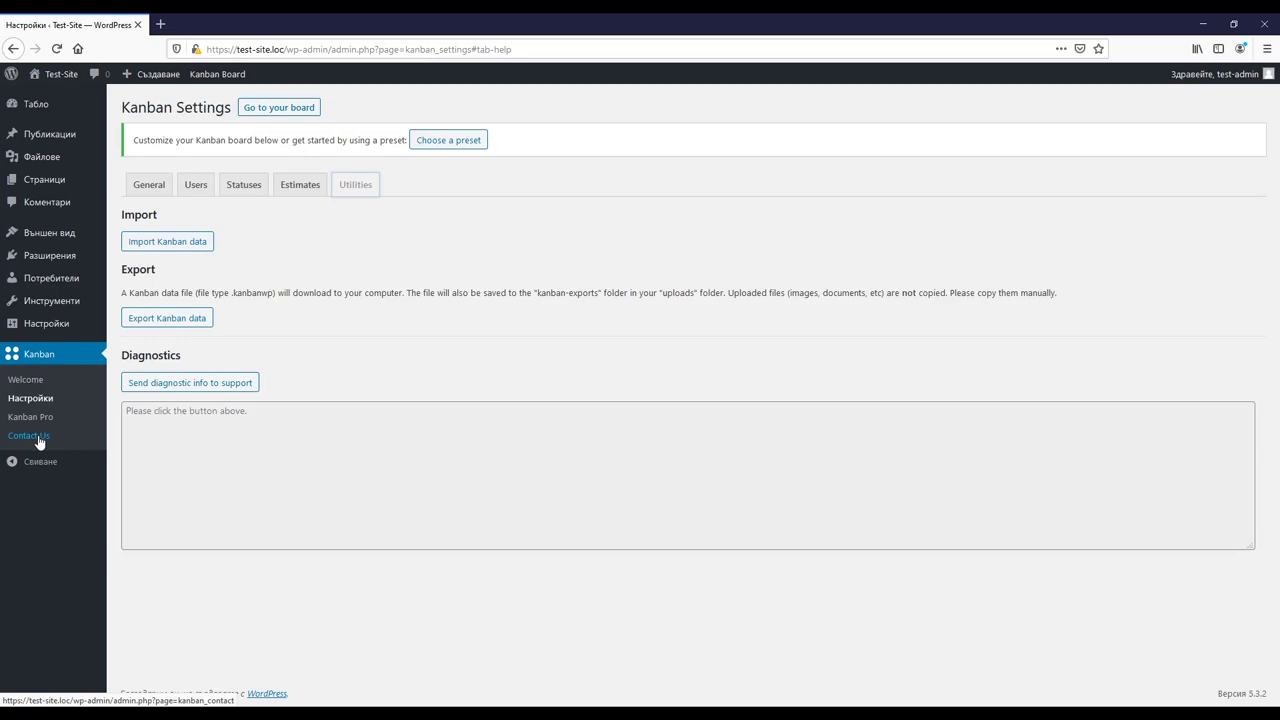
Step: Set up the Kanban board from the Basic preset with the statuses To do, Doing and Done
click(25, 381)
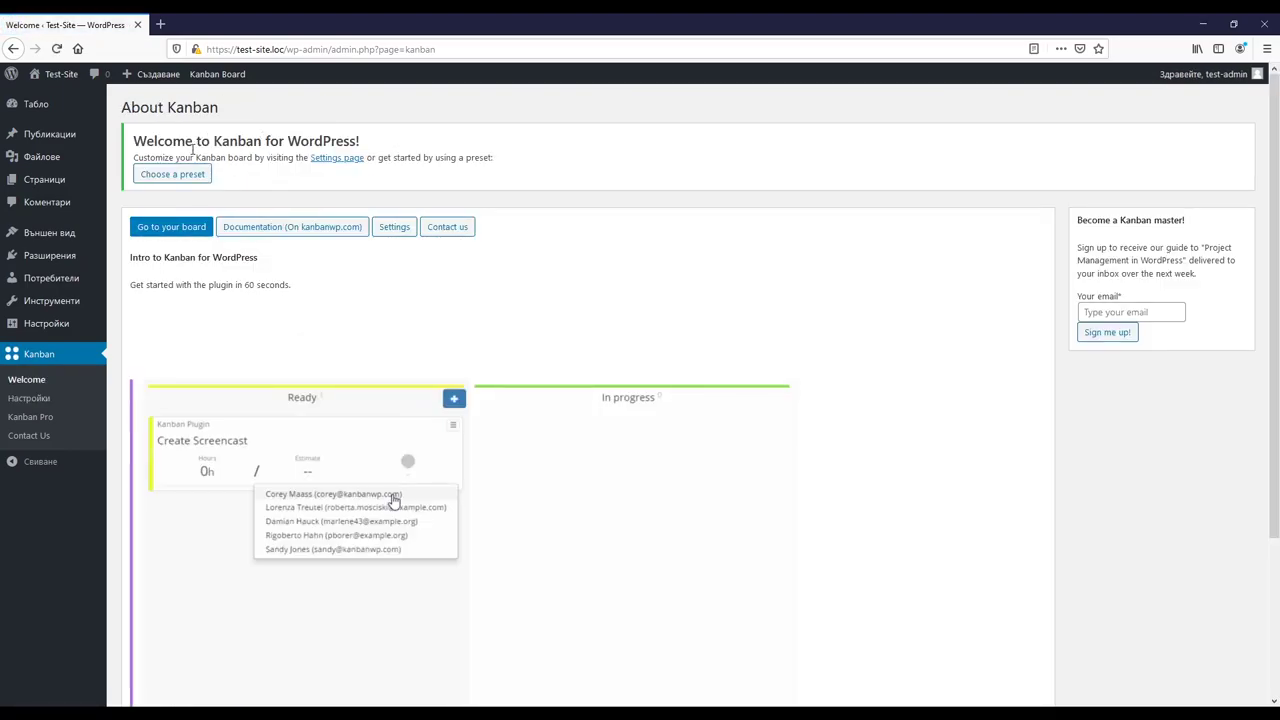
click(173, 176)
scroll(297, 390, down, 1)
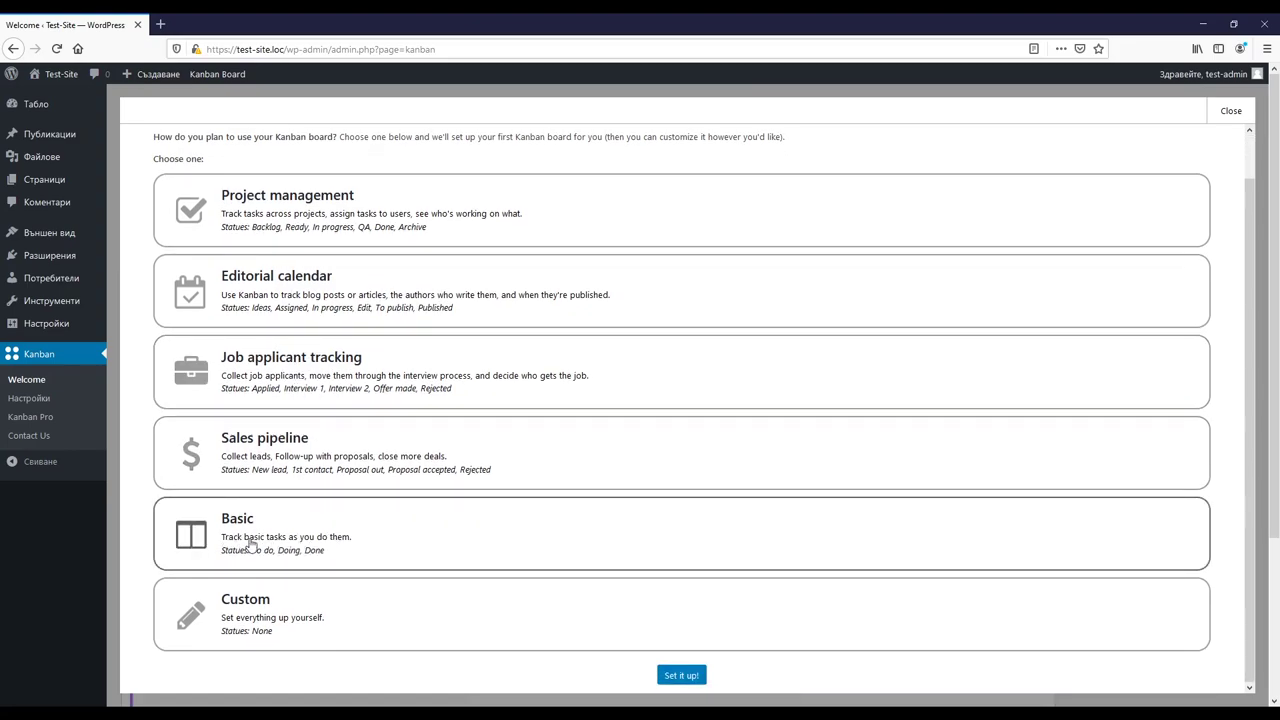
click(288, 549)
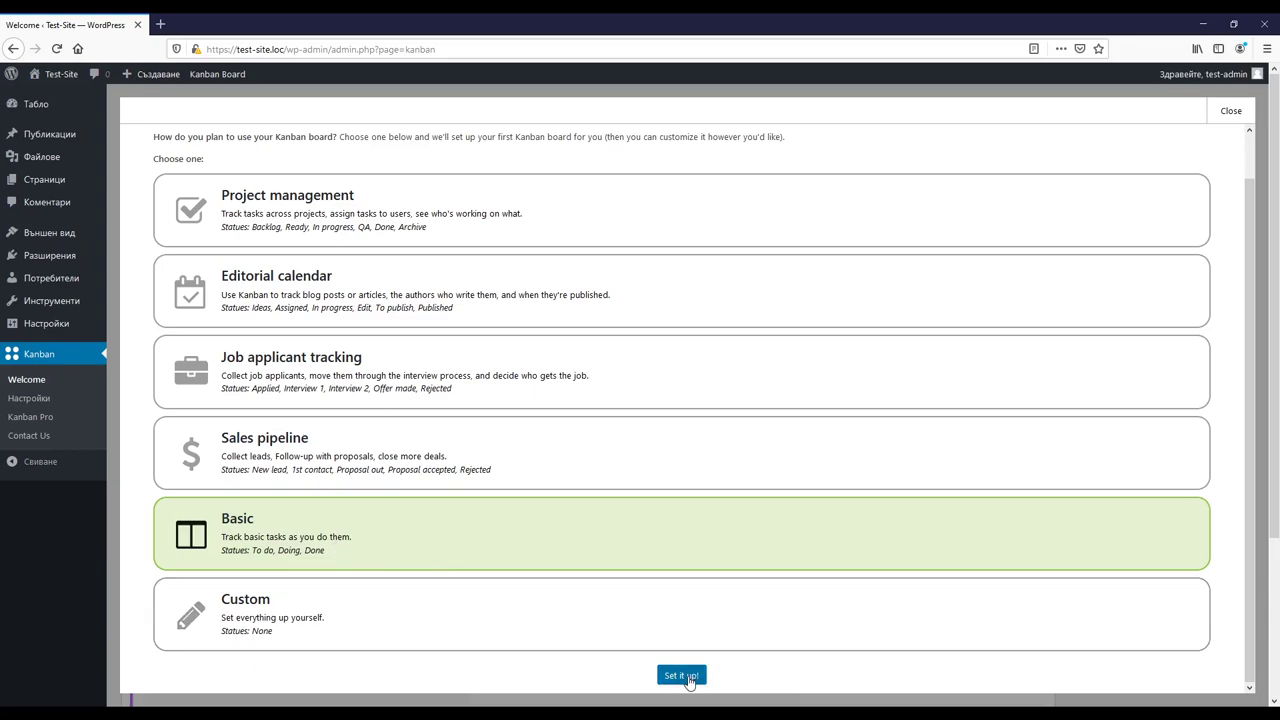
click(689, 679)
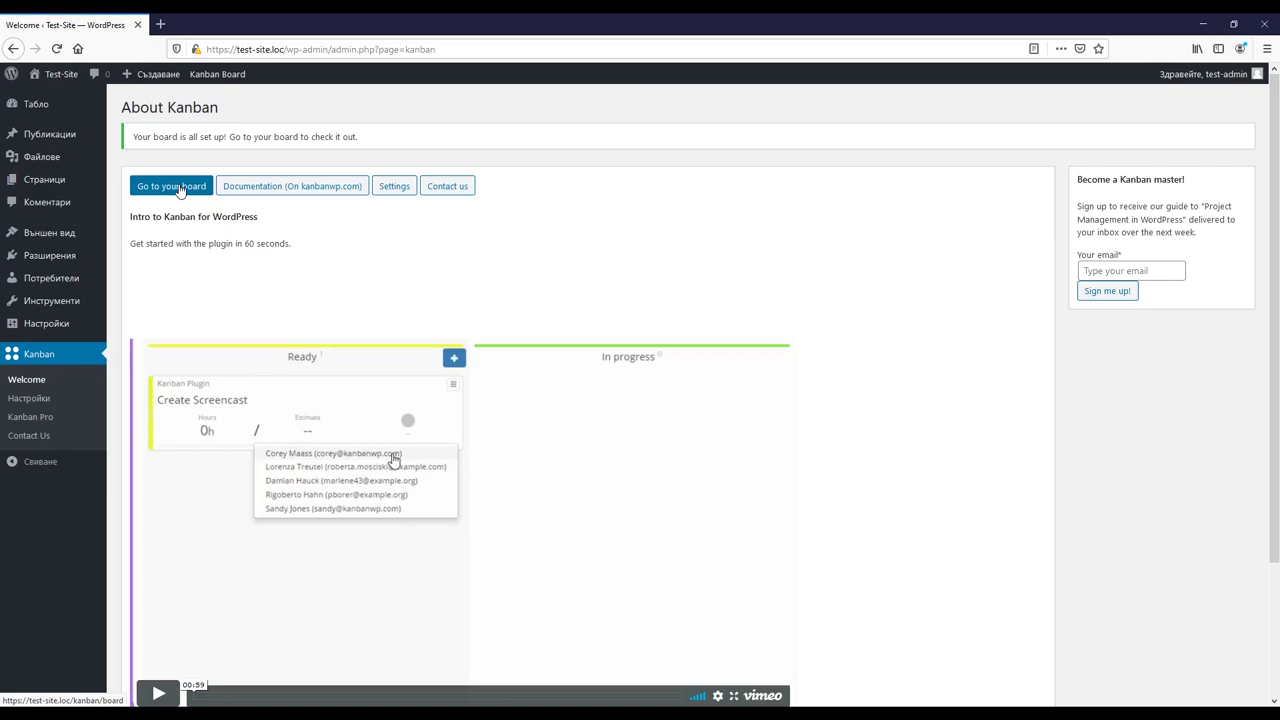
Step: Examine the preset's statuses, the To do status's color options and the preset's time estimates in the Kanban settings
click(394, 190)
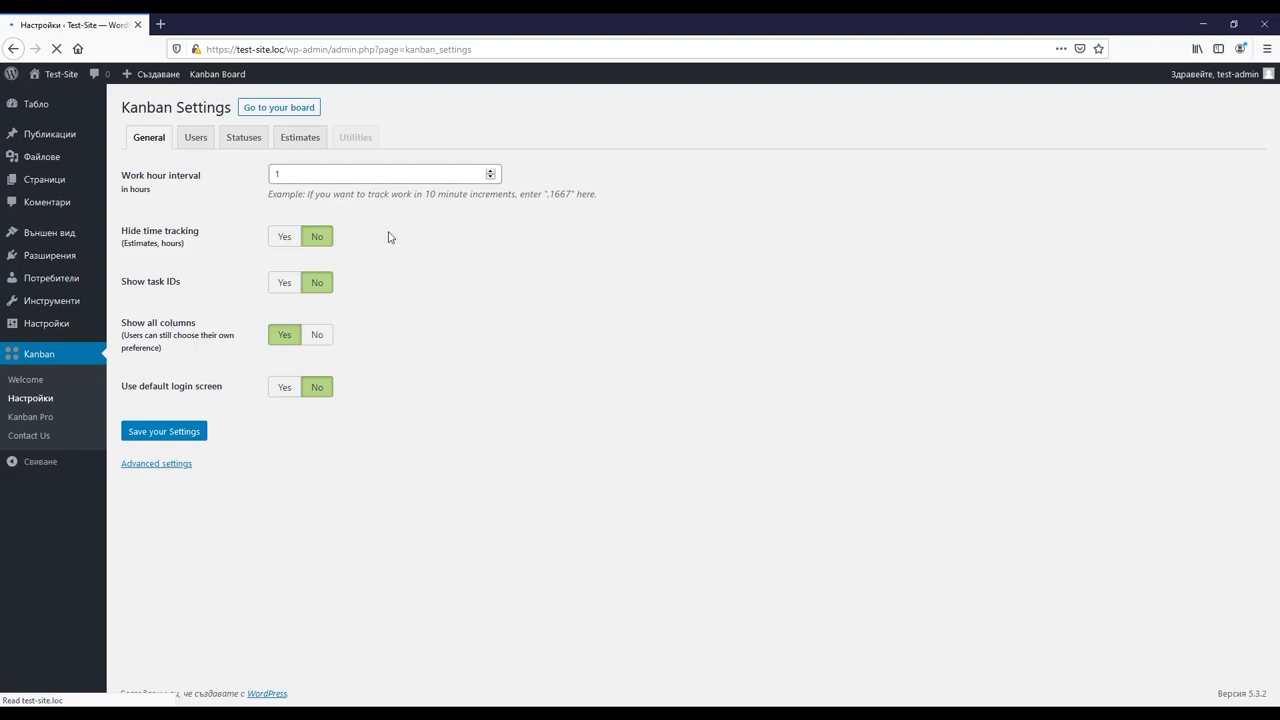
click(236, 138)
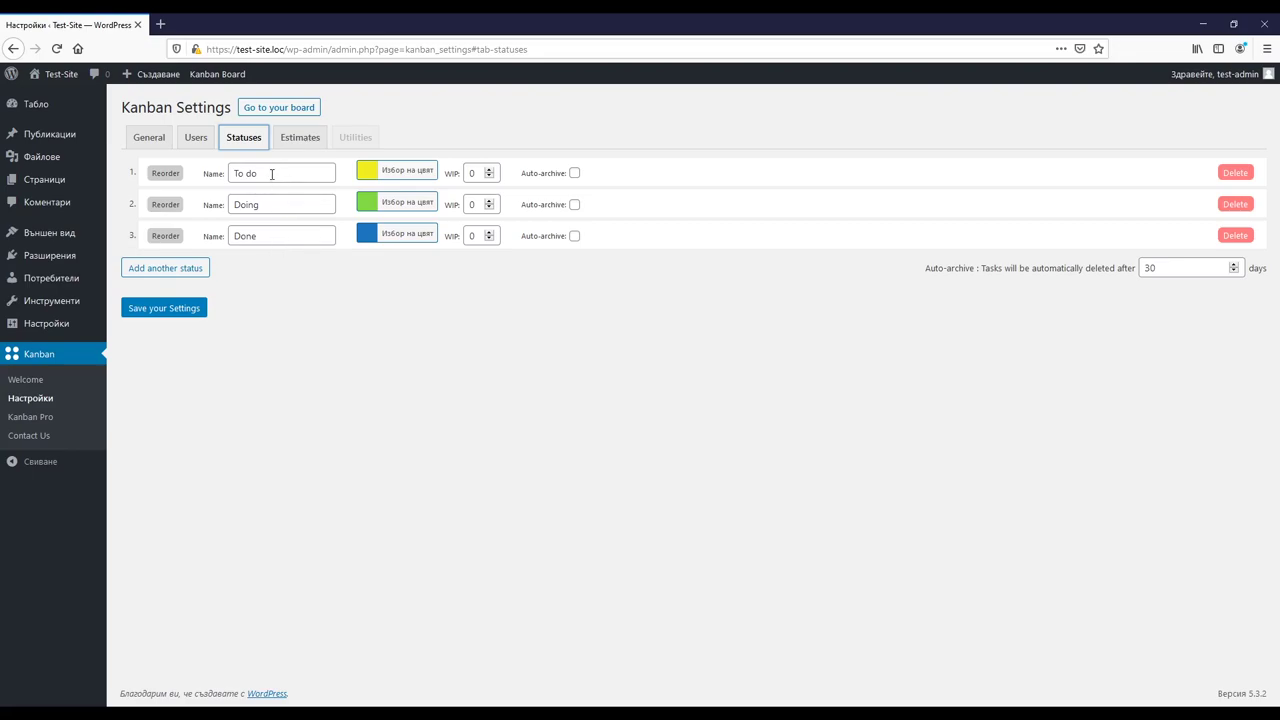
click(372, 176)
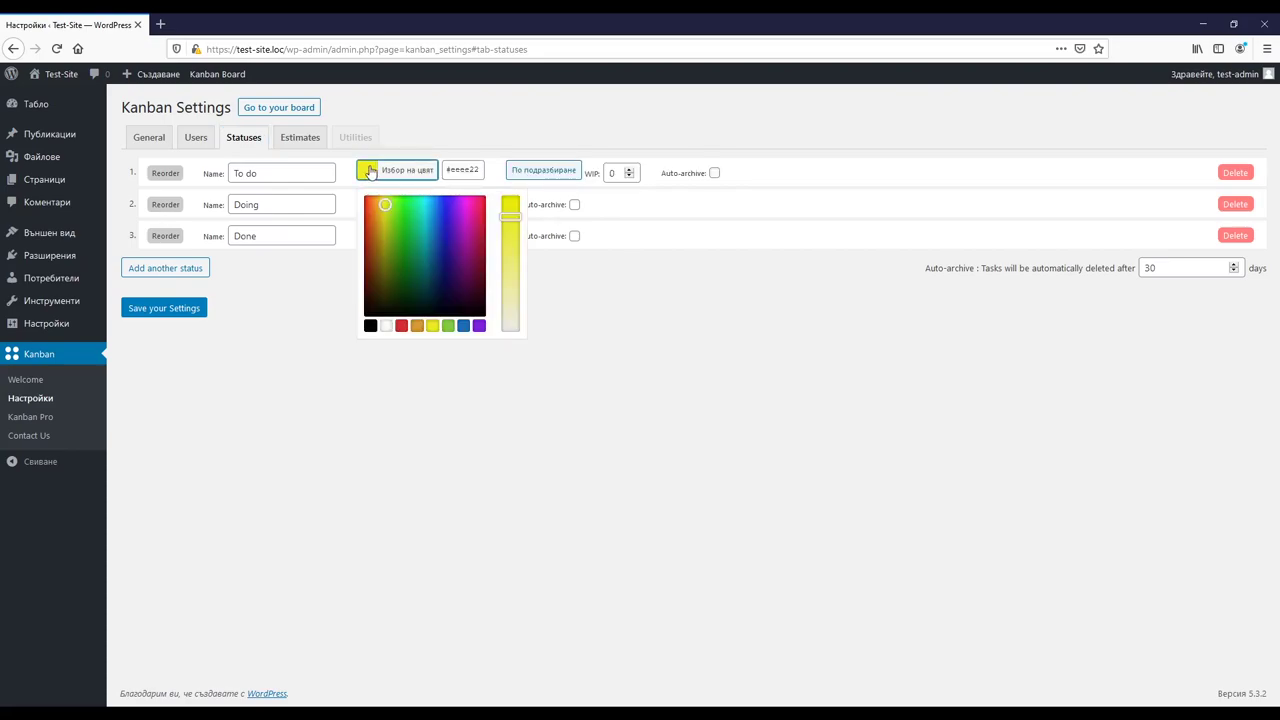
click(370, 172)
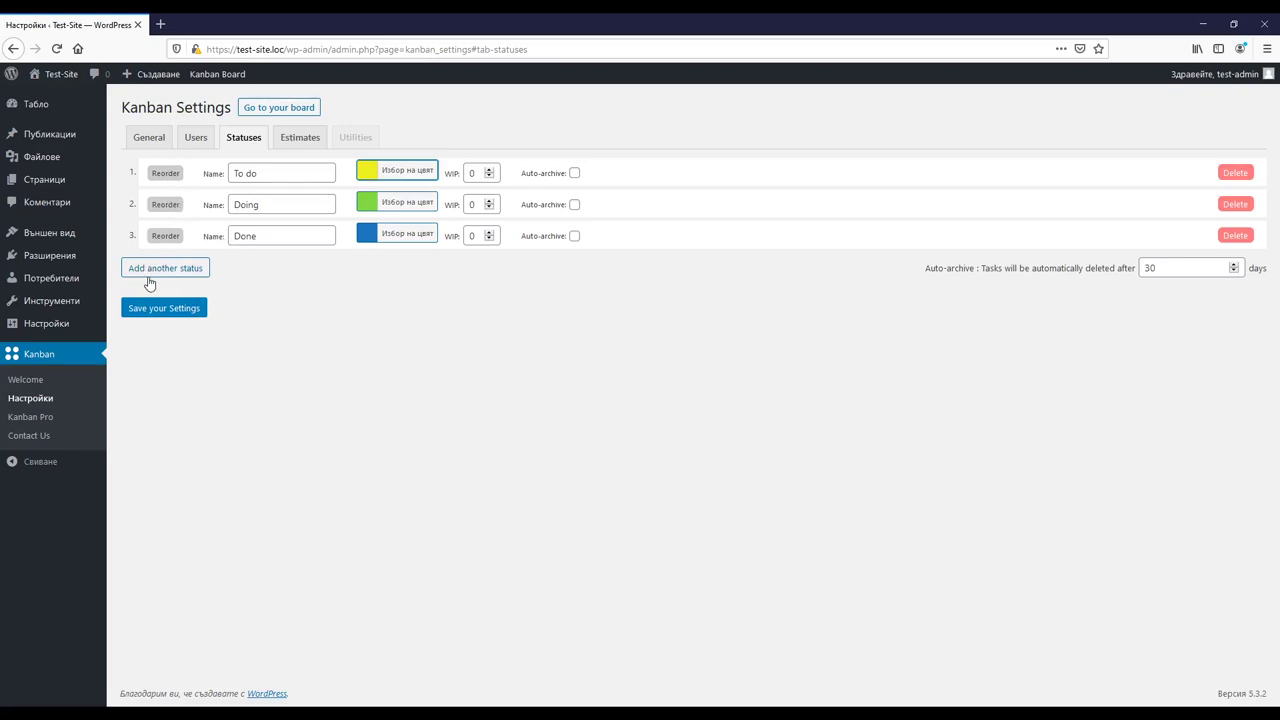
click(278, 147)
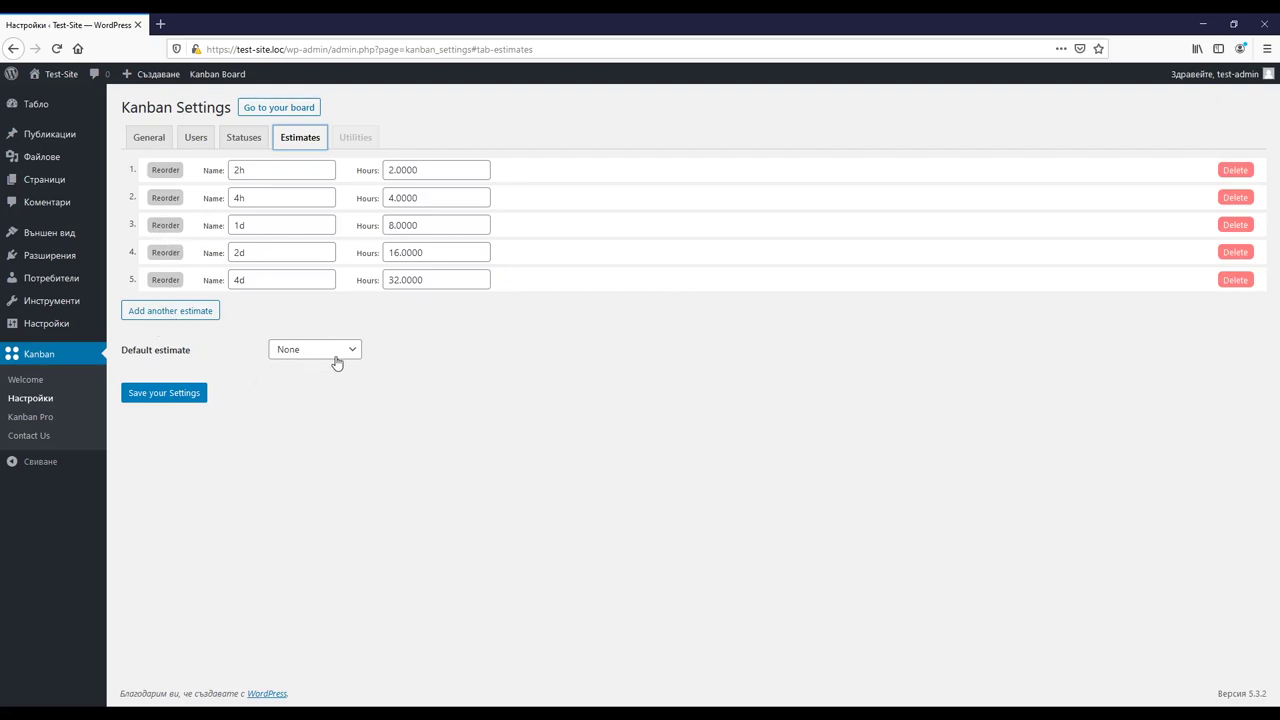
Step: Open the Kanban board from the plugin's settings page
click(28, 382)
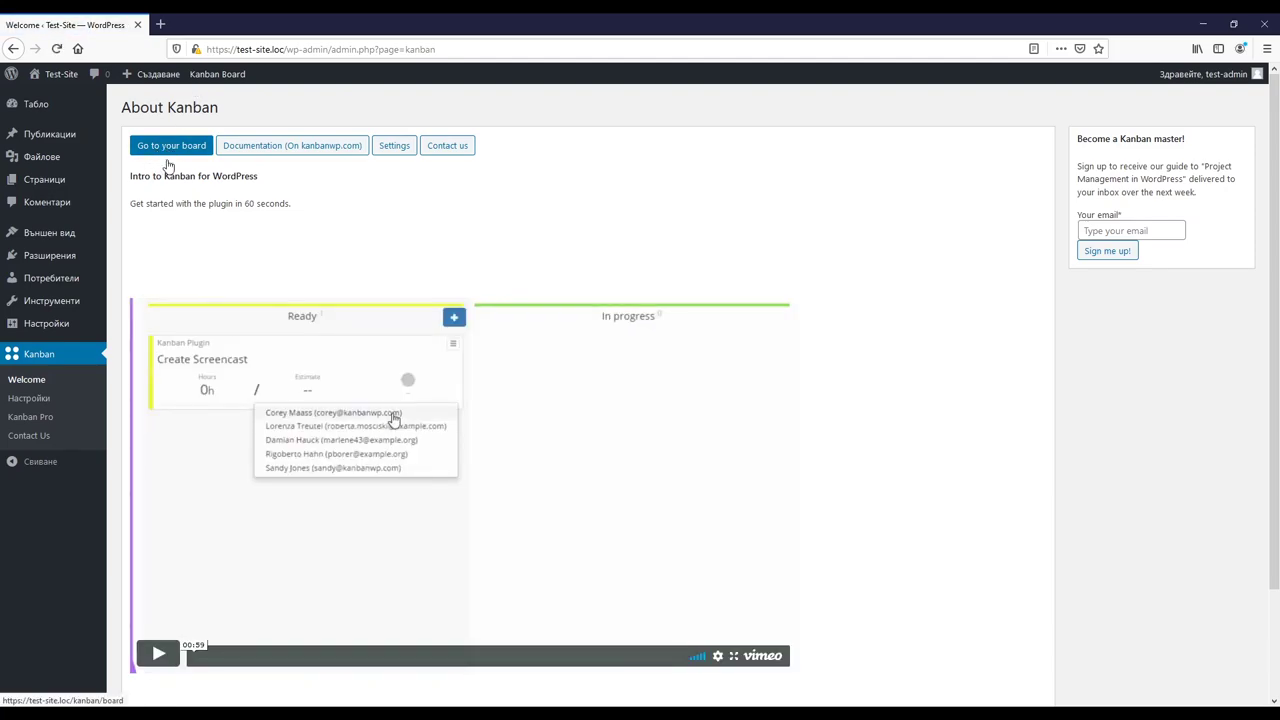
click(396, 142)
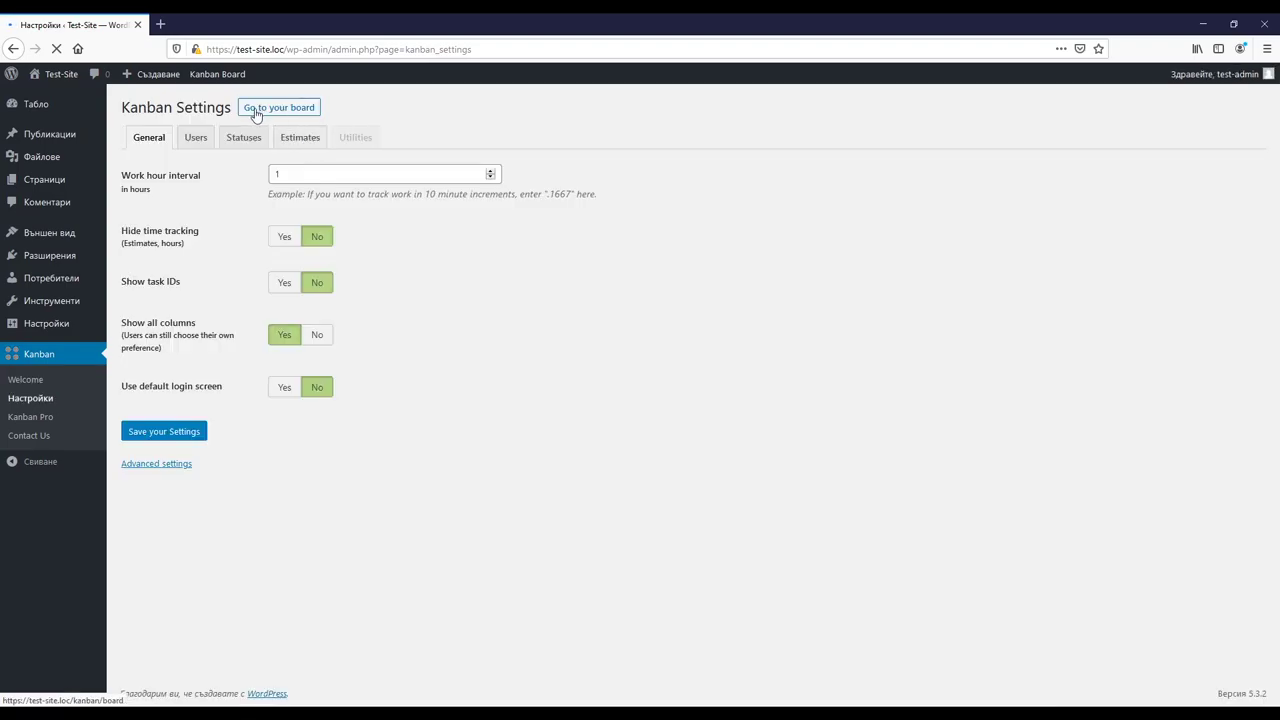
click(264, 112)
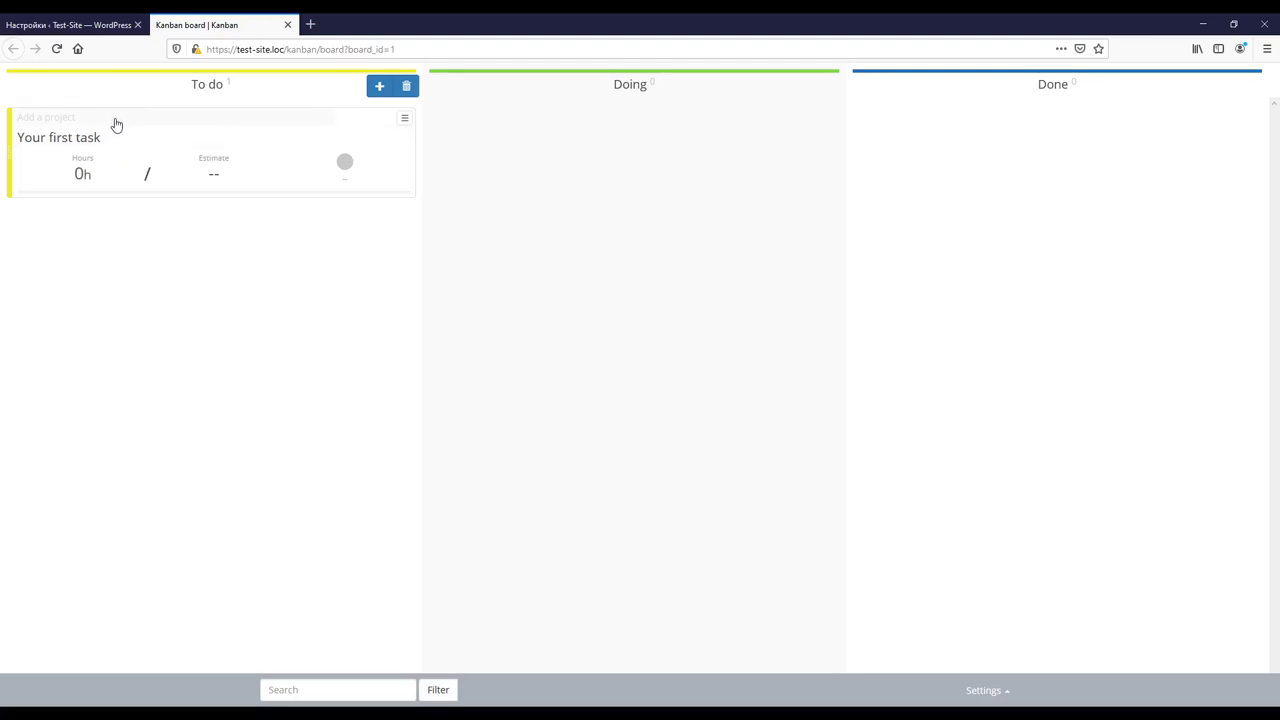
Step: Add the project "Тест Проект" to the first To do task and rename the task "Започни проекта"
text(T)
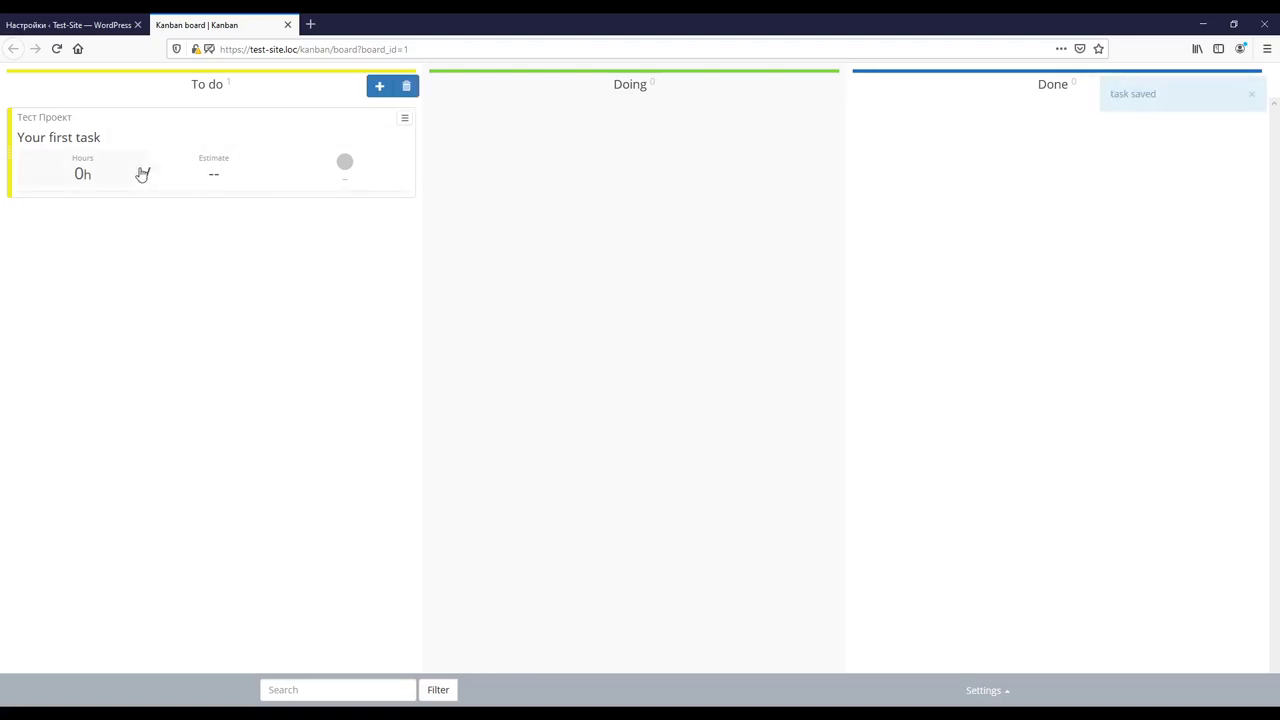
key(BackSpace)
key(BackSpace)
key(BackSpace)
key(BackSpace)
key(BackSpace)
key(BackSpace)
key(BackSpace)
key(BackSpace)
key(BackSpace)
key(BackSpace)
key(BackSpace)
key(BackSpace)
key(BackSpace)
key(BackSpace)
text(За)
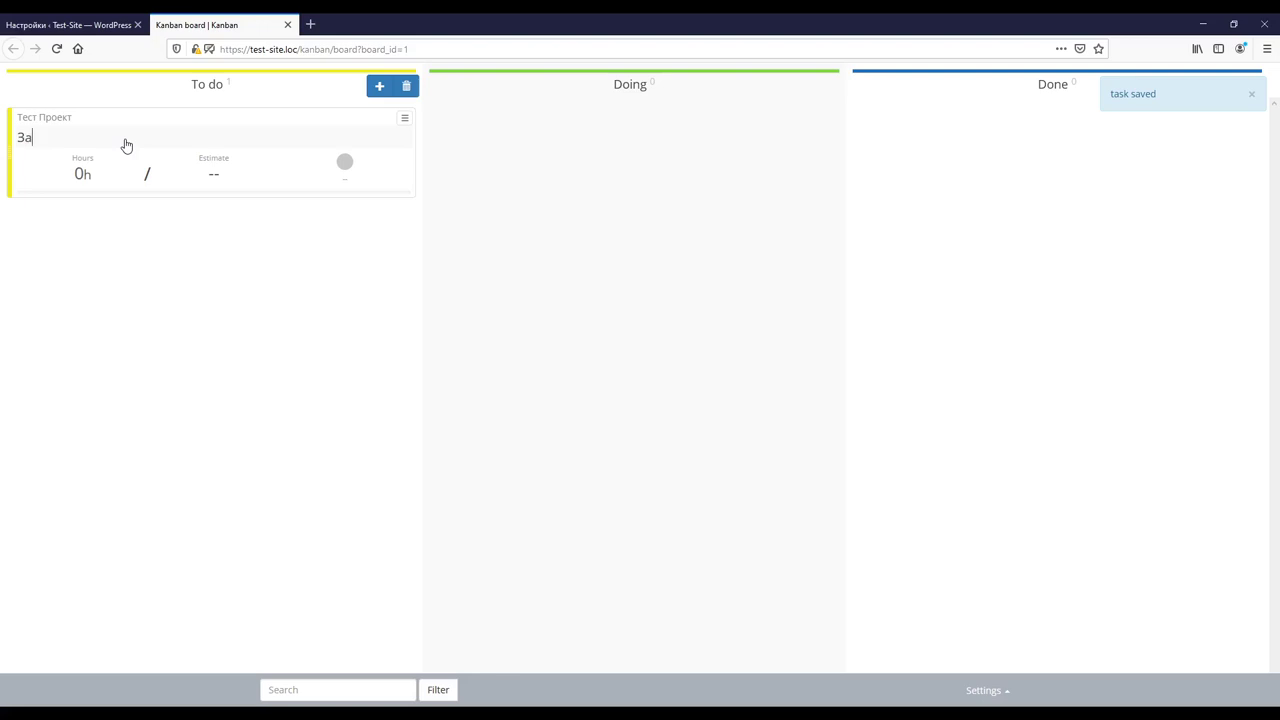
text(почни проекта)
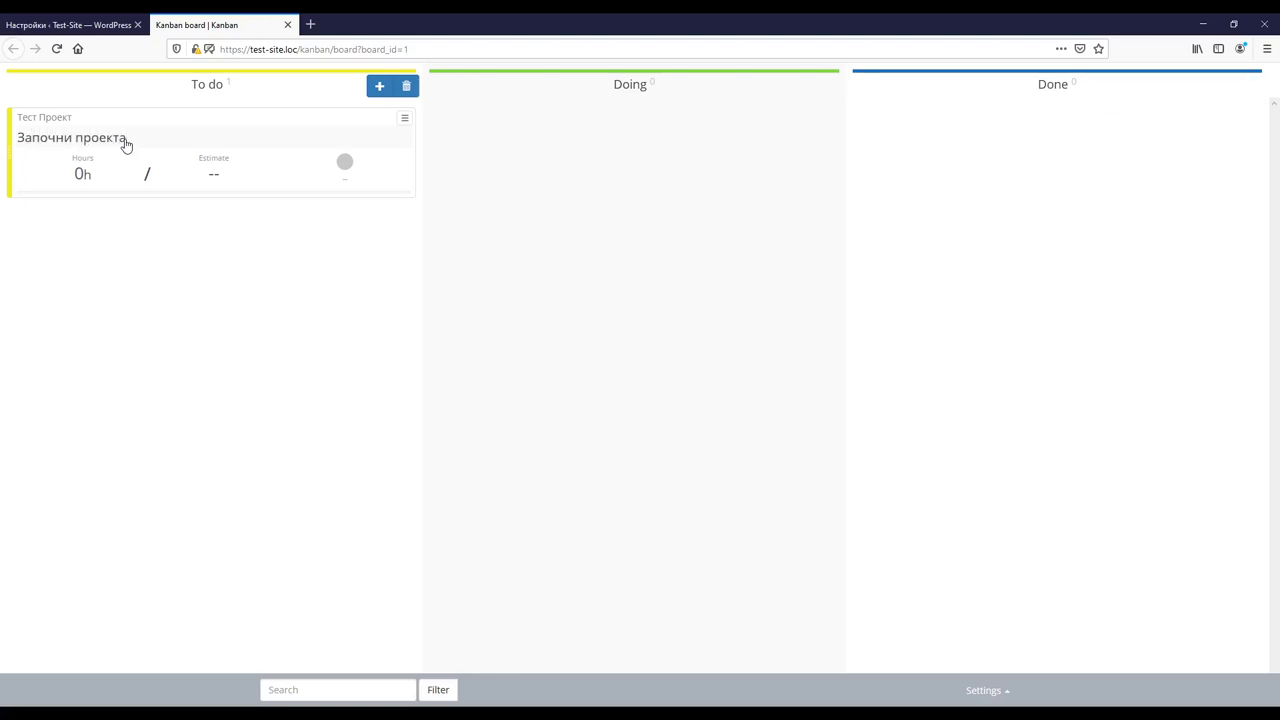
Step: Log 1 hour of work on the task "Започни проекта" and set its estimate to 2h
click(103, 185)
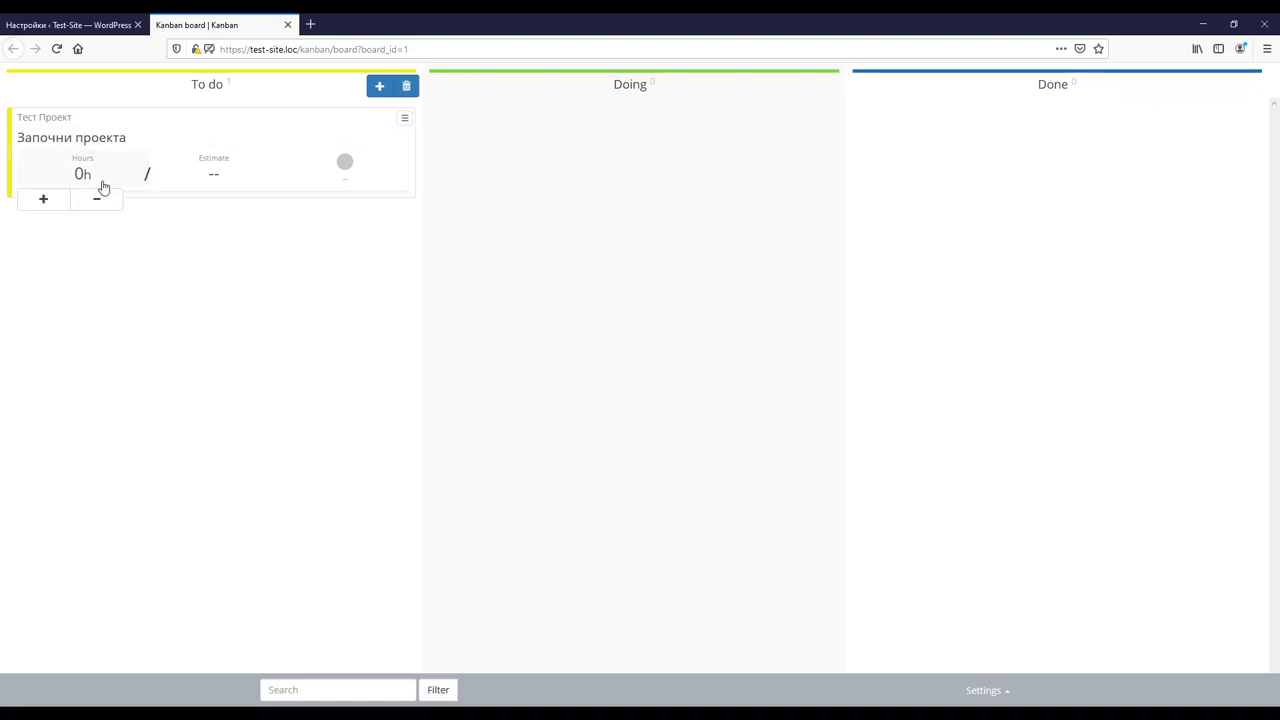
click(44, 203)
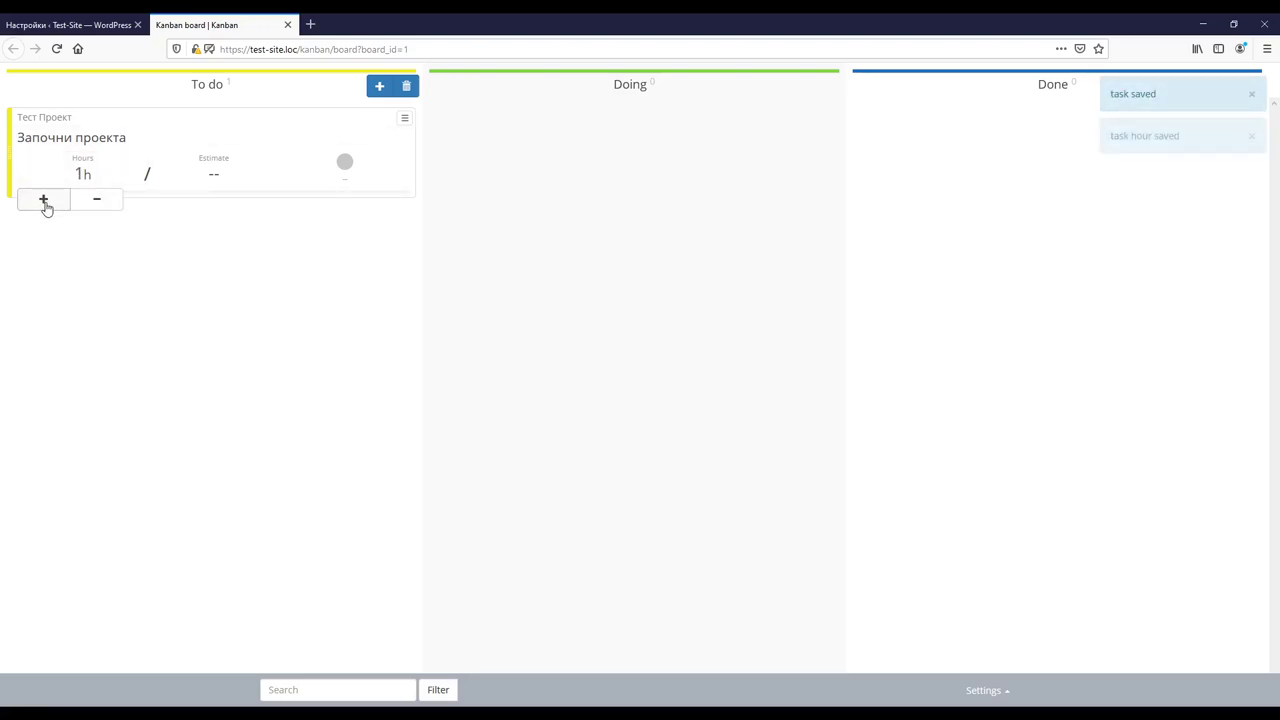
click(211, 175)
click(196, 205)
click(219, 190)
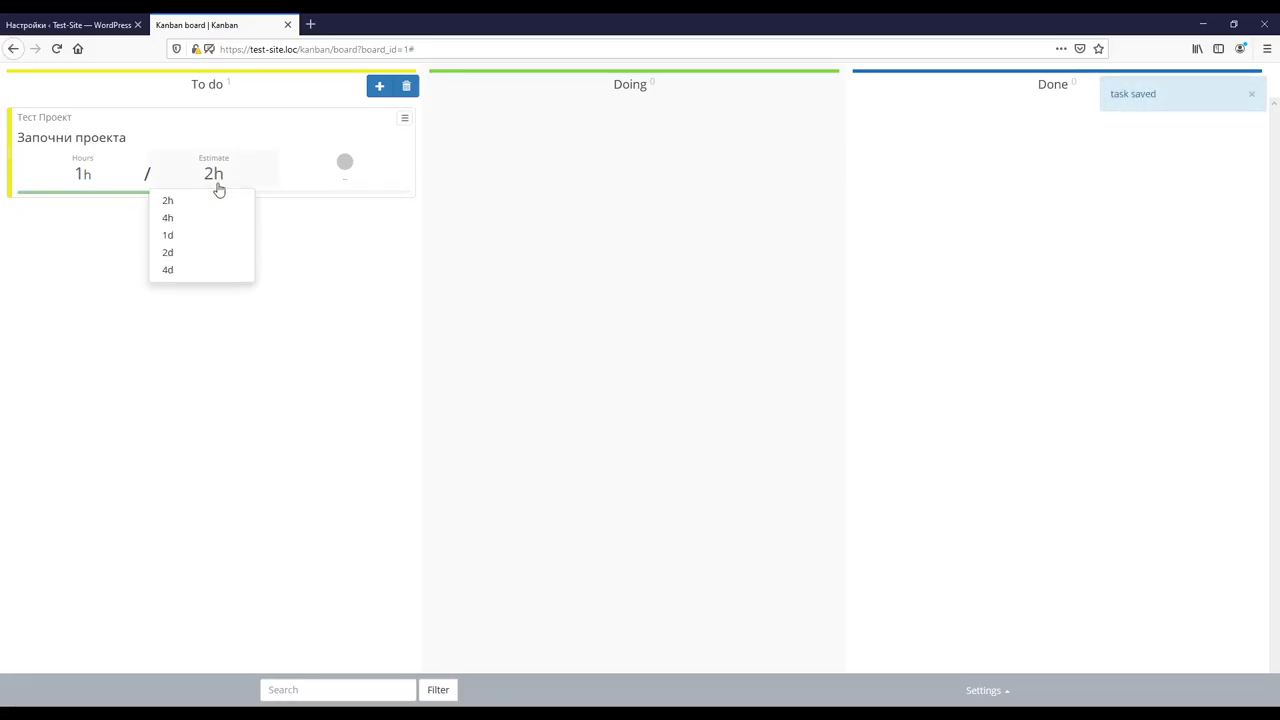
mouse_move(110, 178)
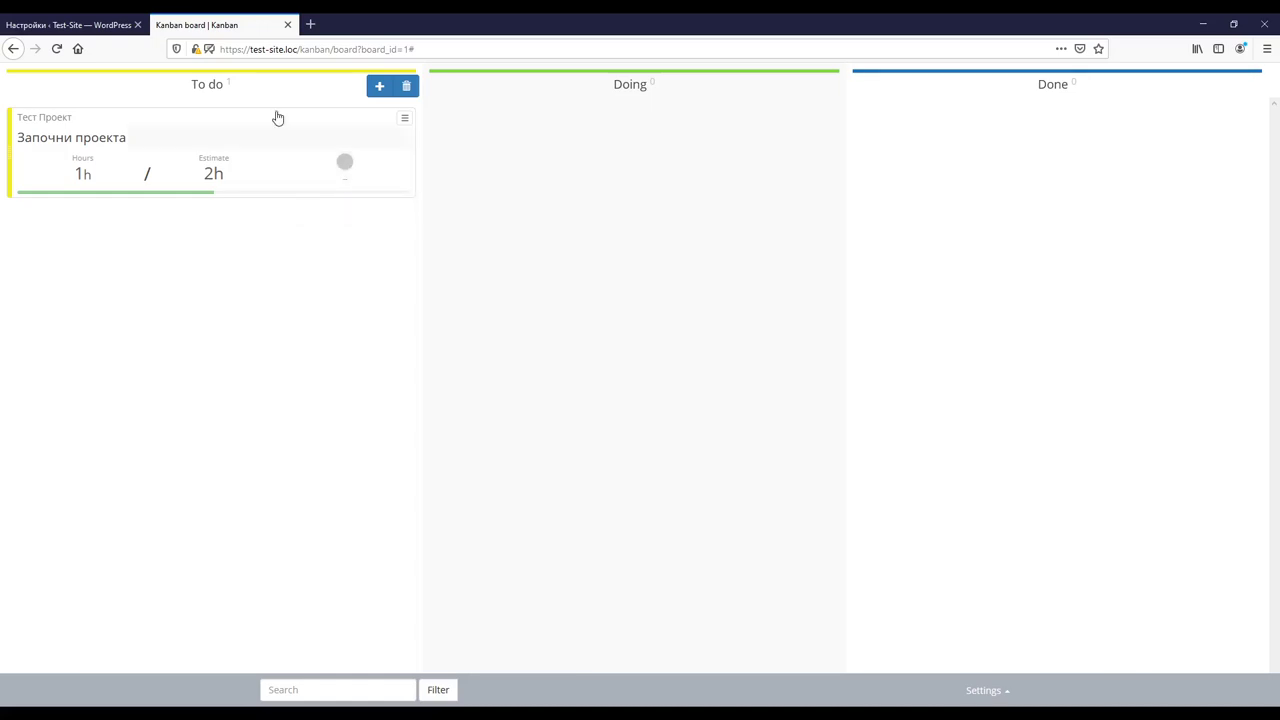
Step: Allow the two remaining users to make changes to the board in the Kanban user settings and save the settings
click(66, 20)
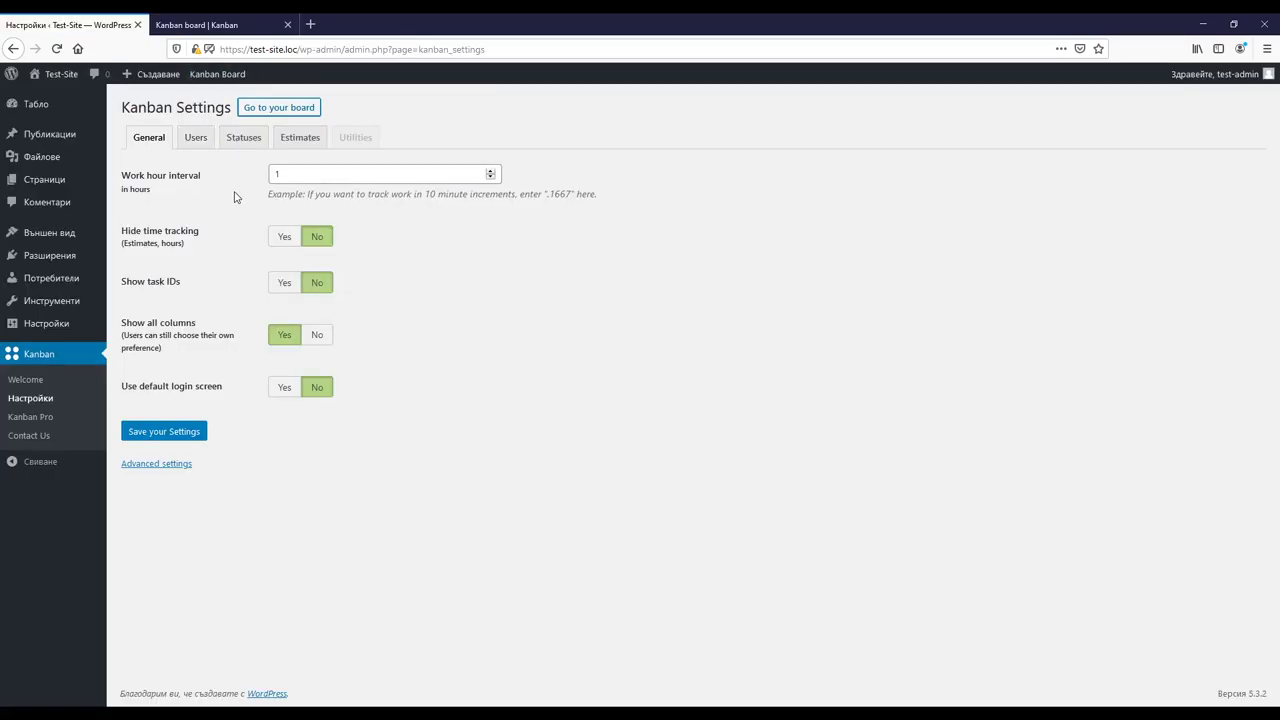
click(195, 137)
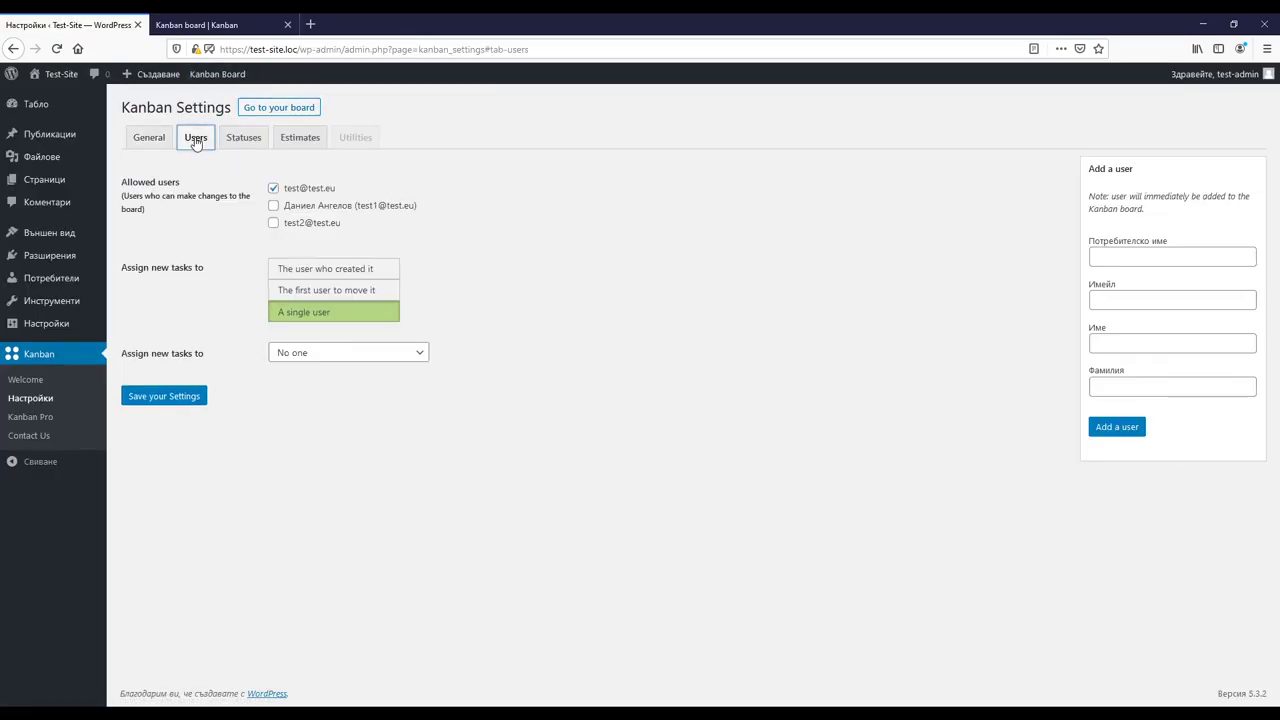
click(273, 205)
click(273, 222)
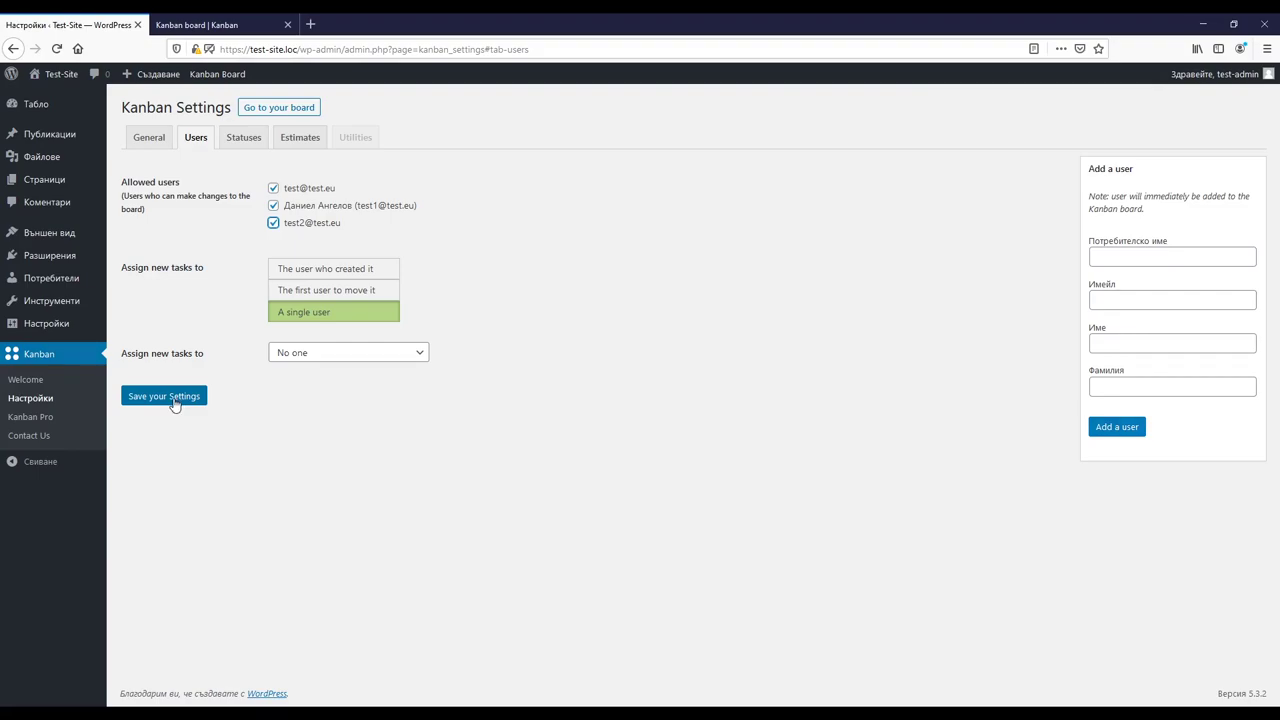
click(174, 401)
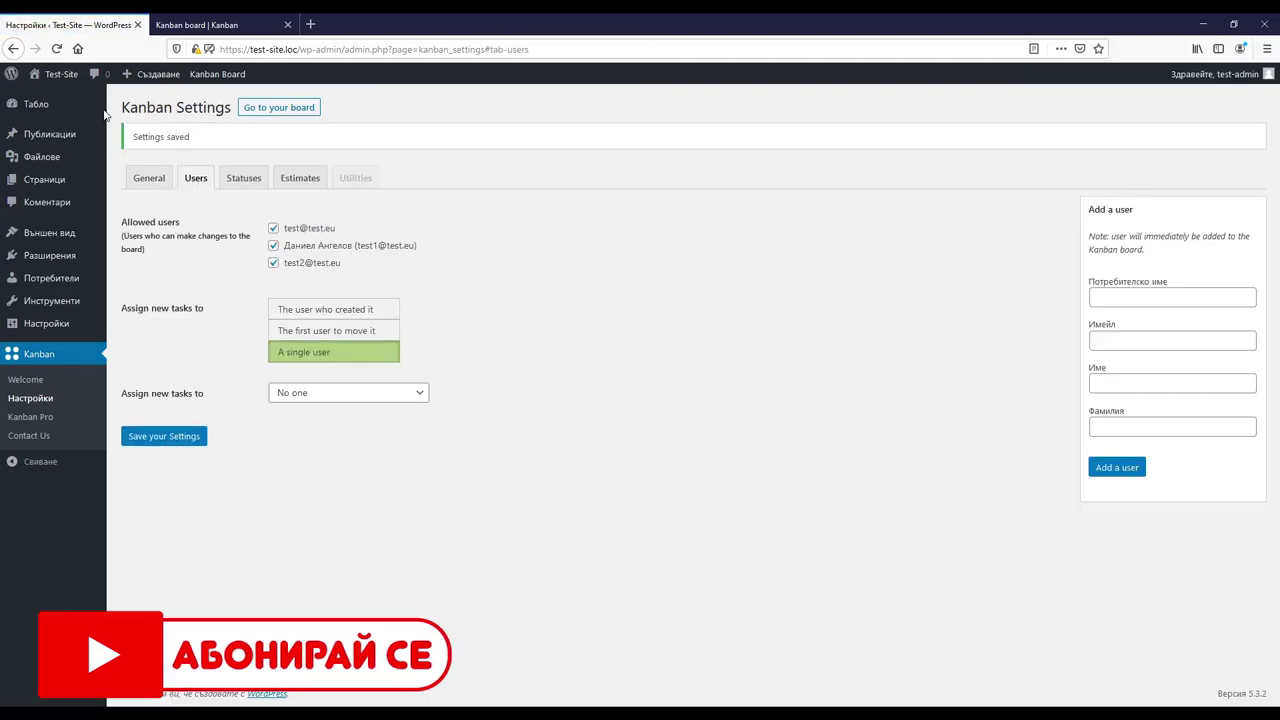
Step: Reload the Kanban board and assign the task "Започни проекта" to the second user in the assignee list
click(197, 25)
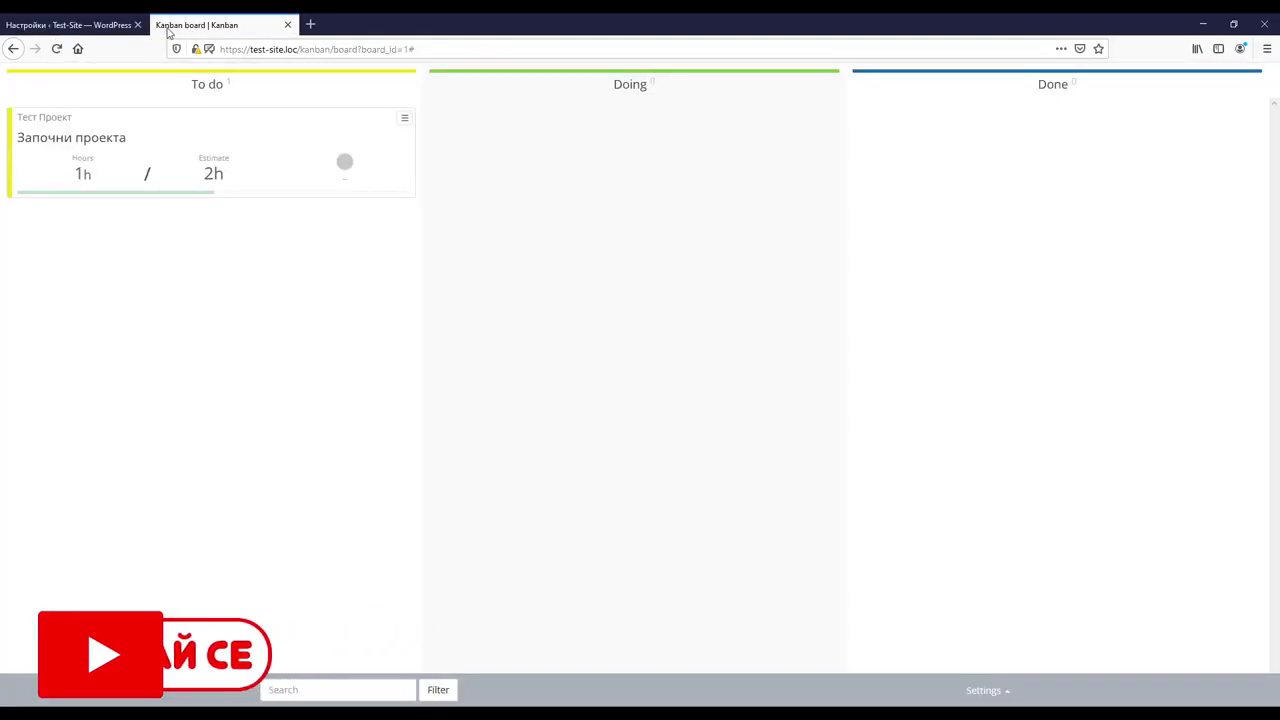
click(57, 48)
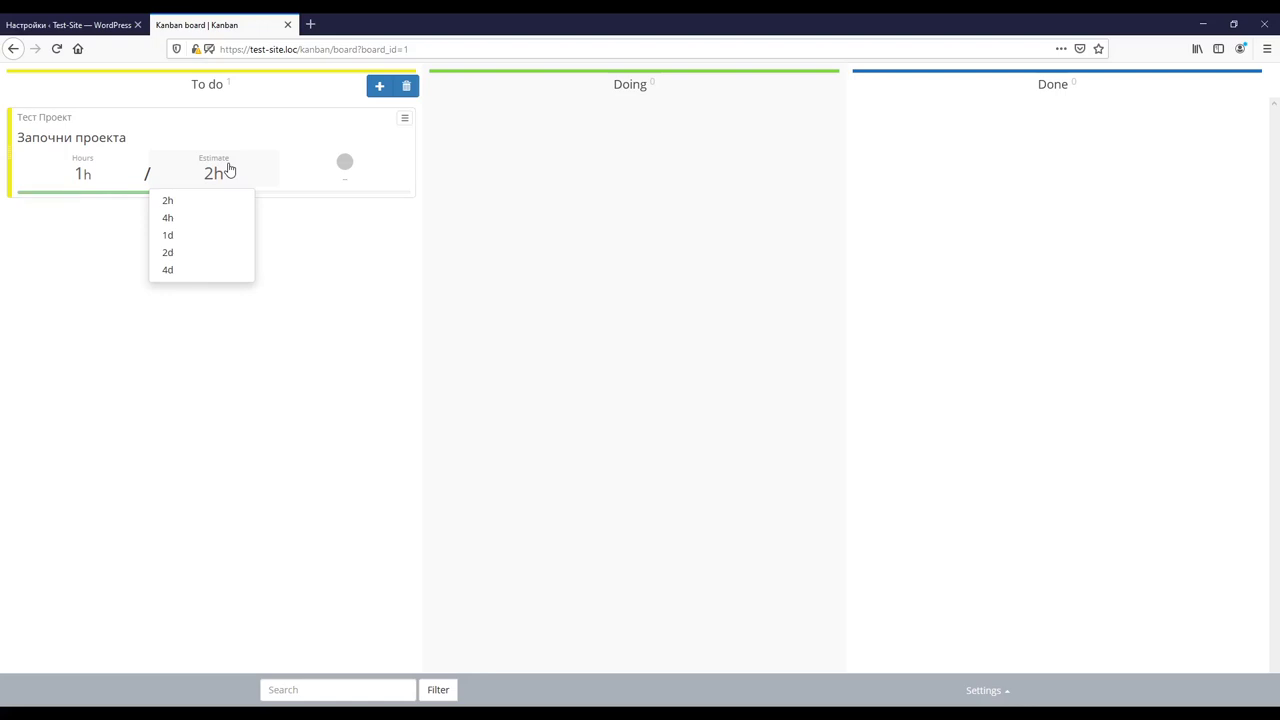
mouse_move(349, 170)
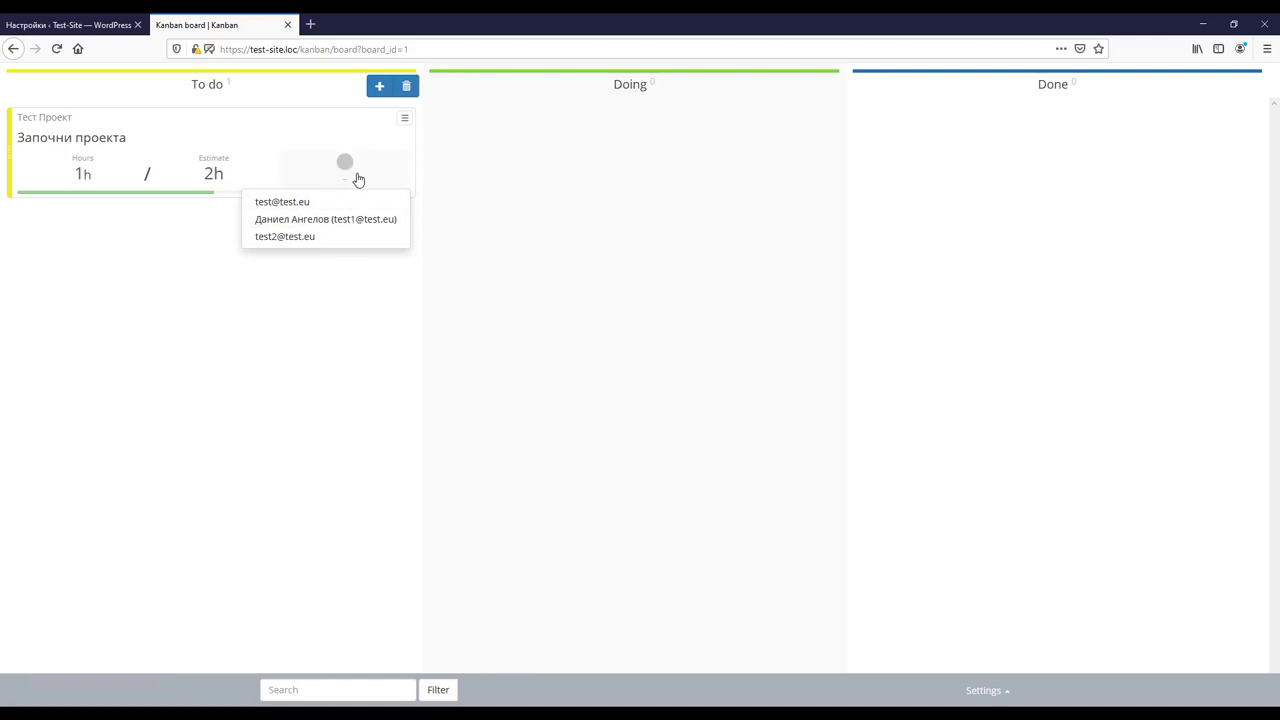
click(286, 219)
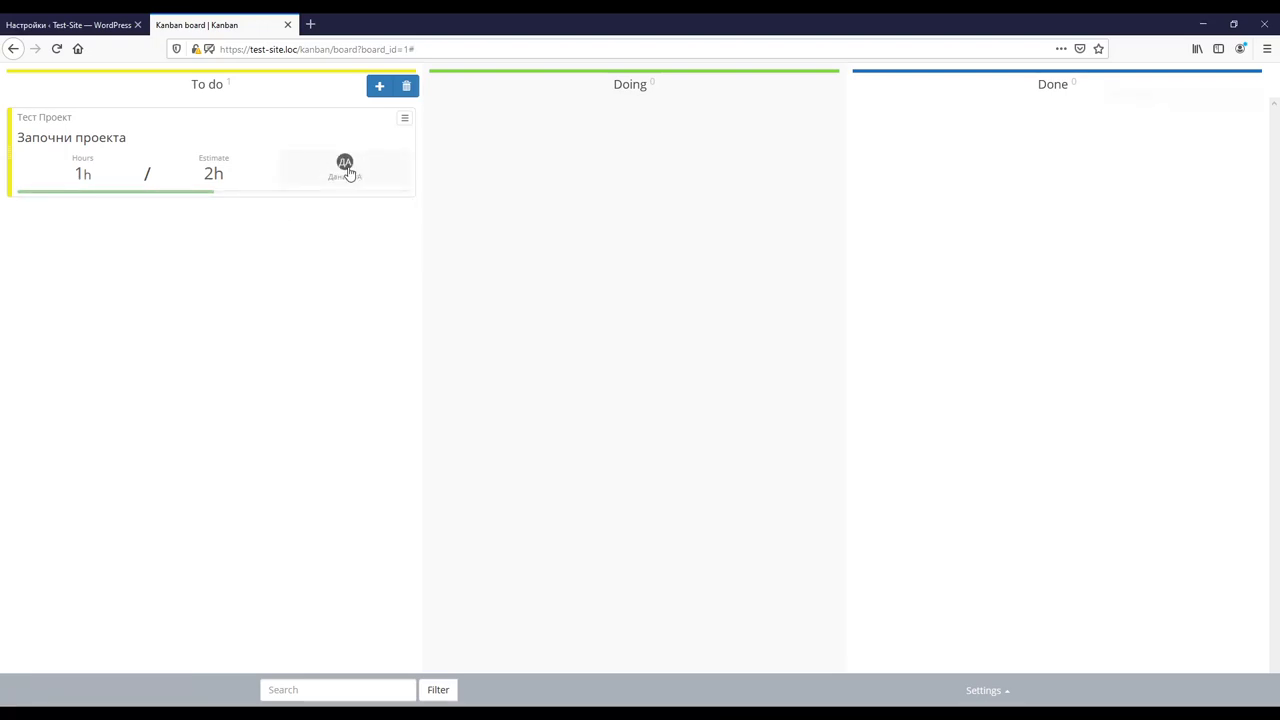
click(348, 170)
click(1181, 94)
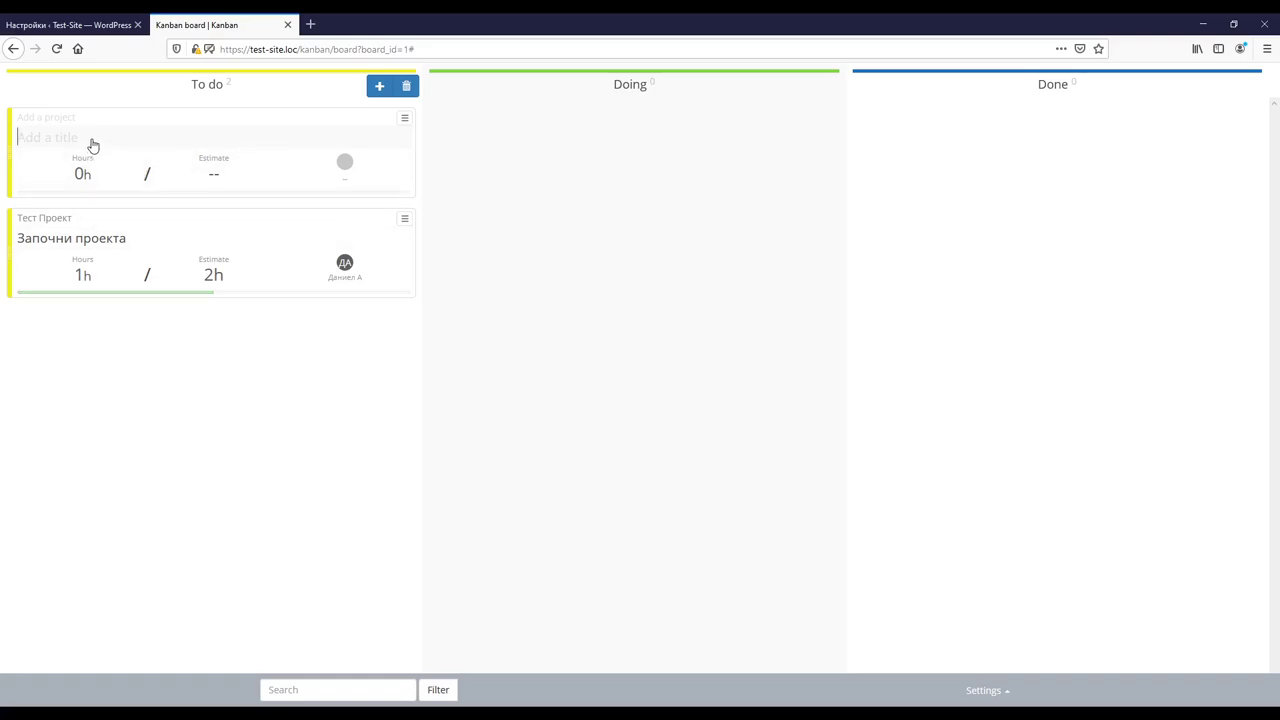
Step: Assign the new To do task to the project "Тест Проект" and title it "Действие 1"
click(95, 121)
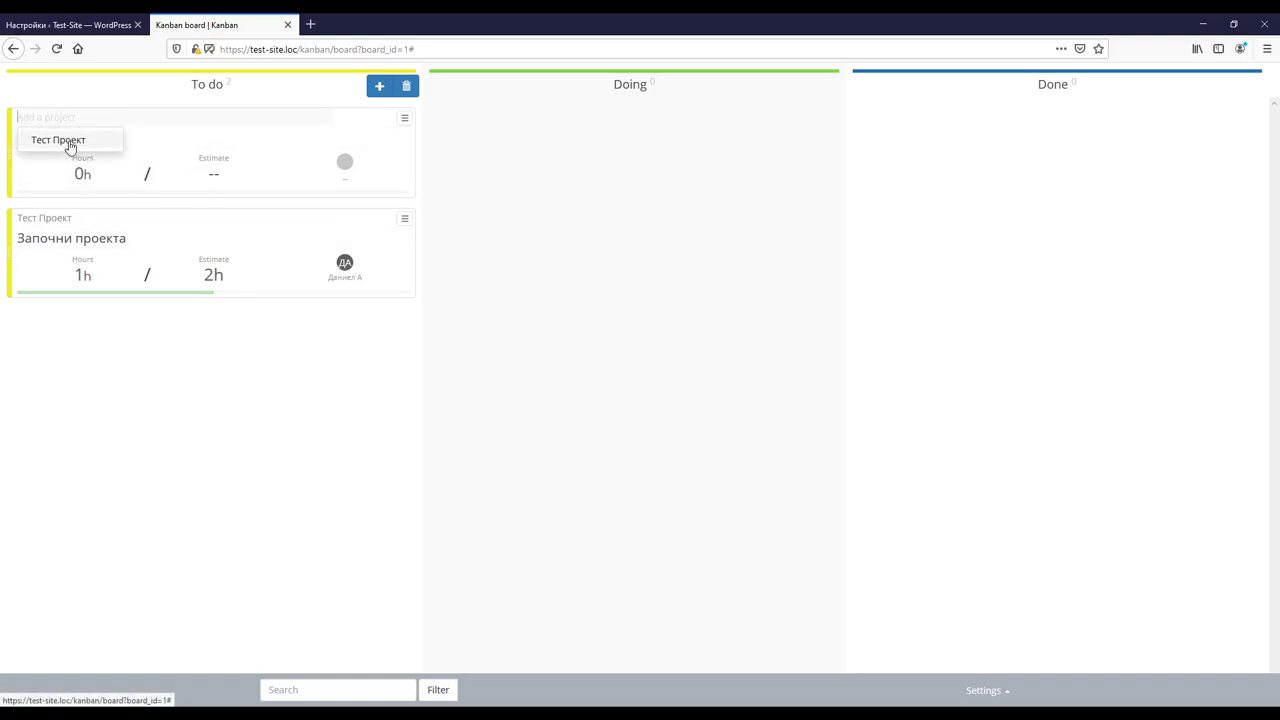
click(68, 146)
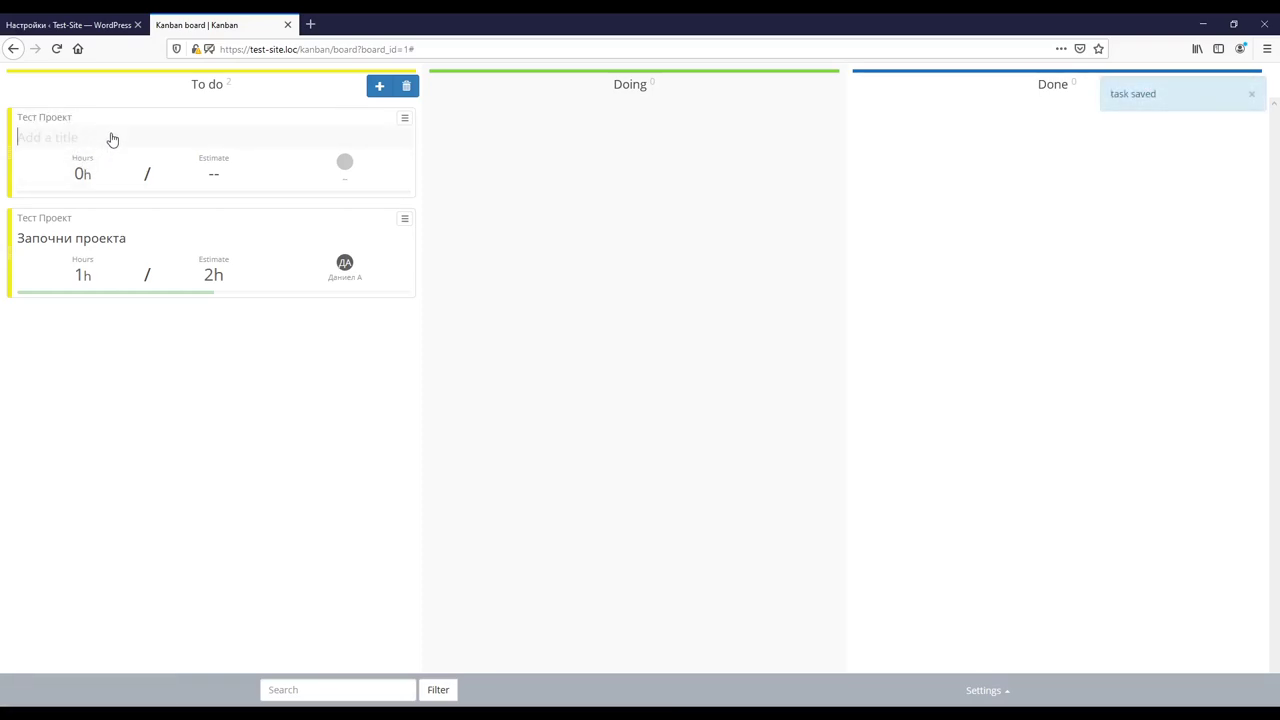
text(Действие 1)
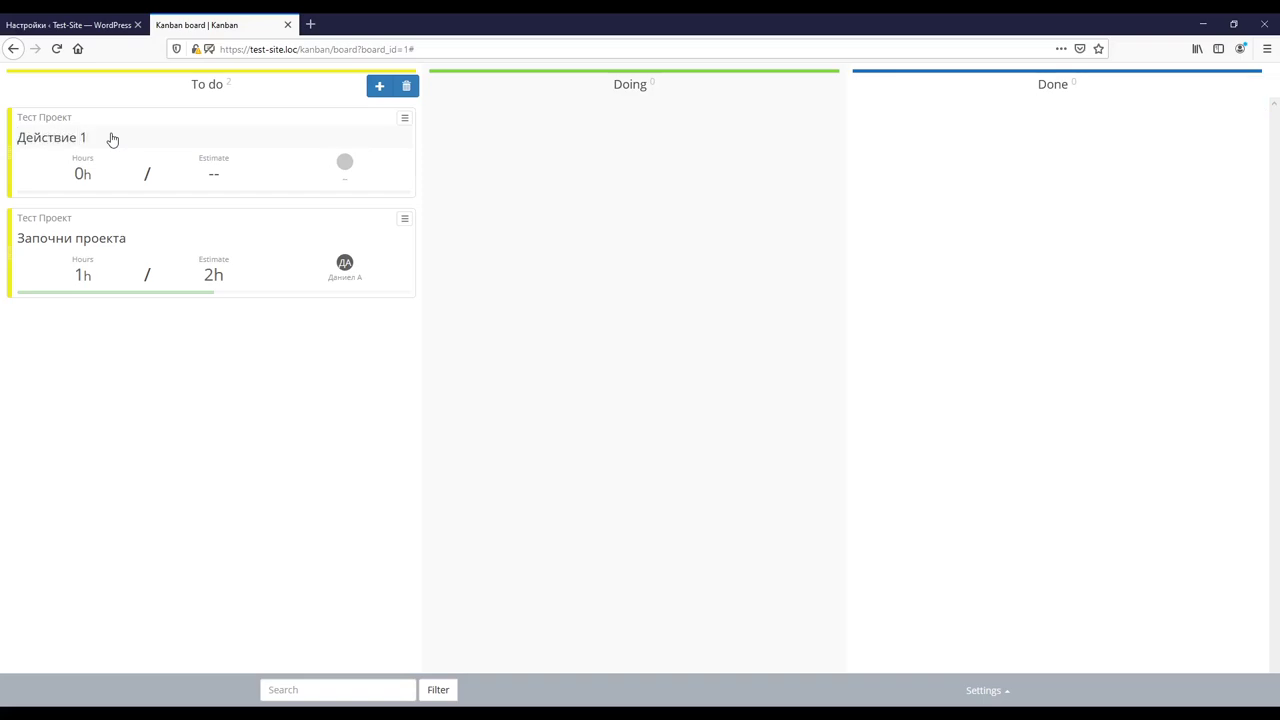
Step: Log 1 hour of work on the task "Действие 1" and set its estimate to 2h
mouse_move(91, 189)
click(58, 205)
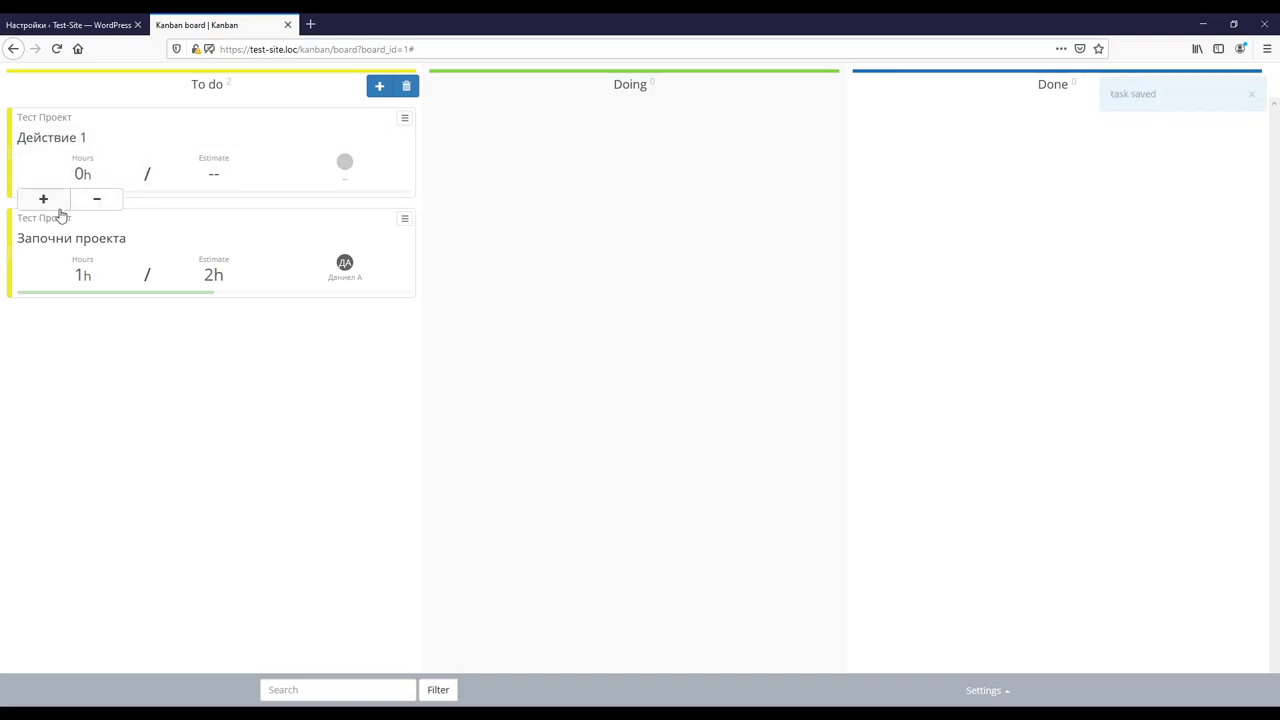
click(213, 175)
click(182, 201)
Step: Assign the task "Действие 1" to the third user in the assignee list
click(342, 160)
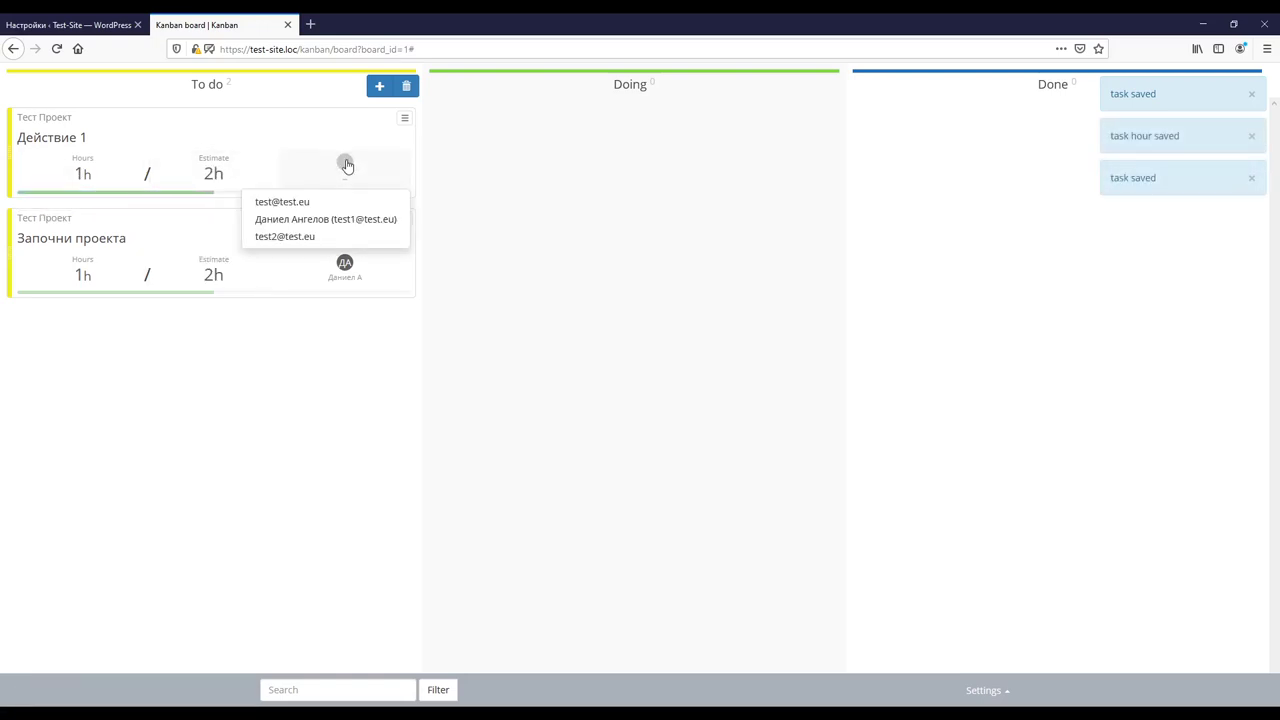
click(285, 238)
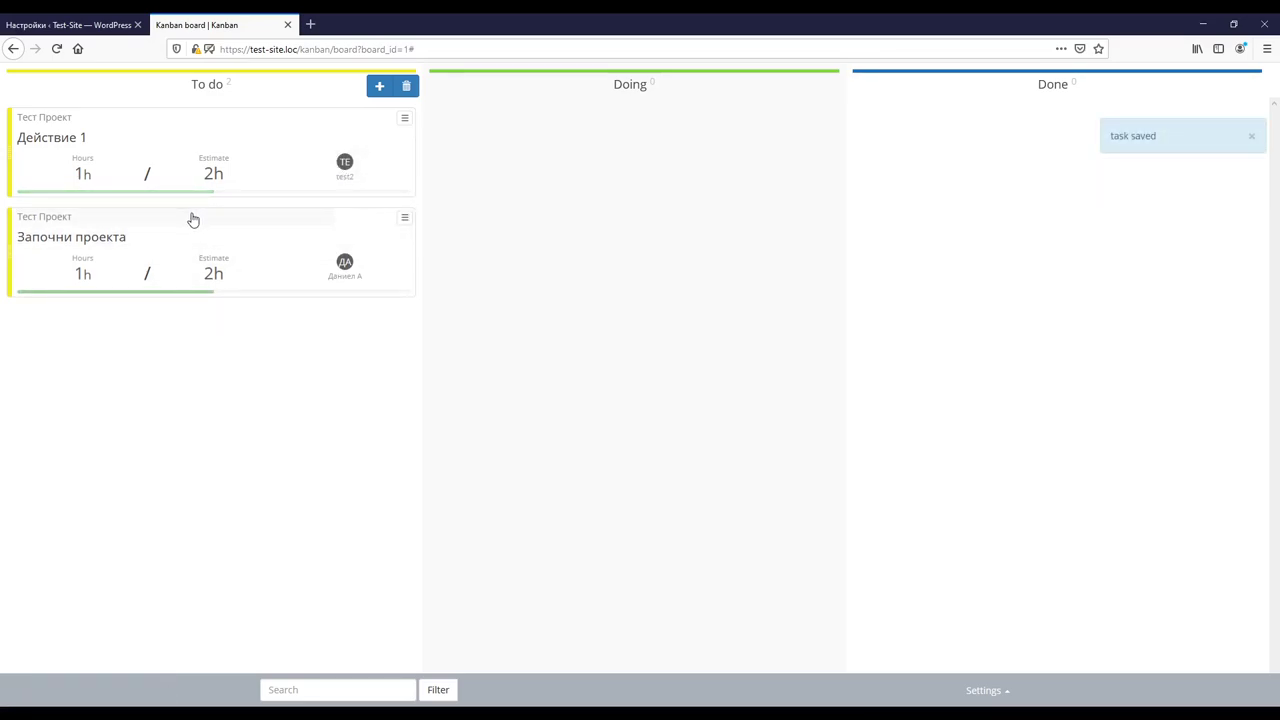
click(363, 162)
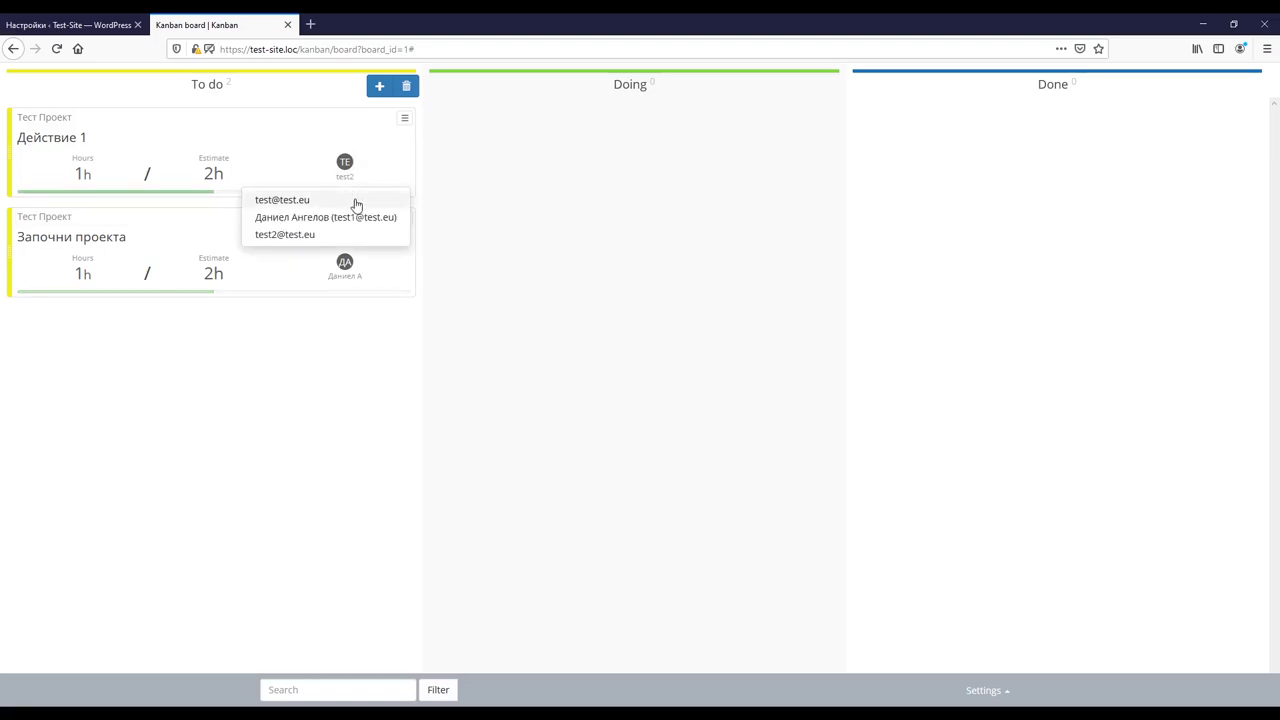
click(232, 105)
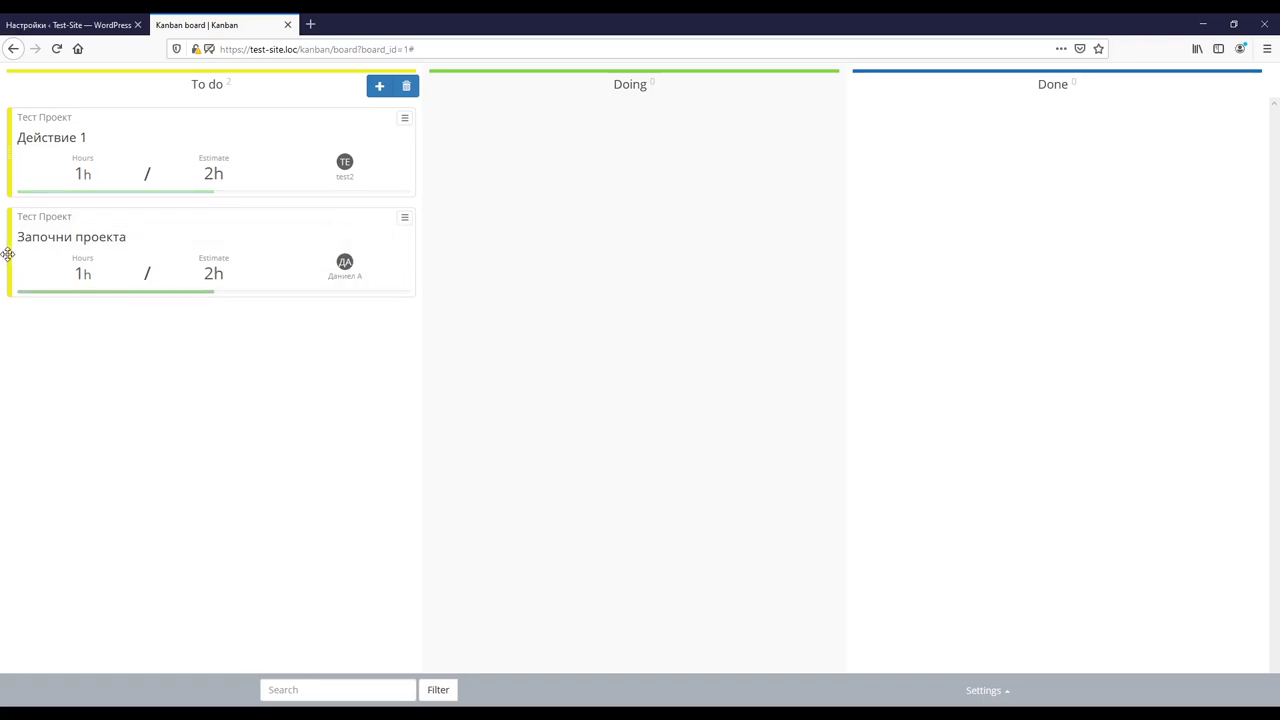
Step: Move the task "Започни проекта" from To do to Doing and on to Done
drag(7, 254, 431, 169)
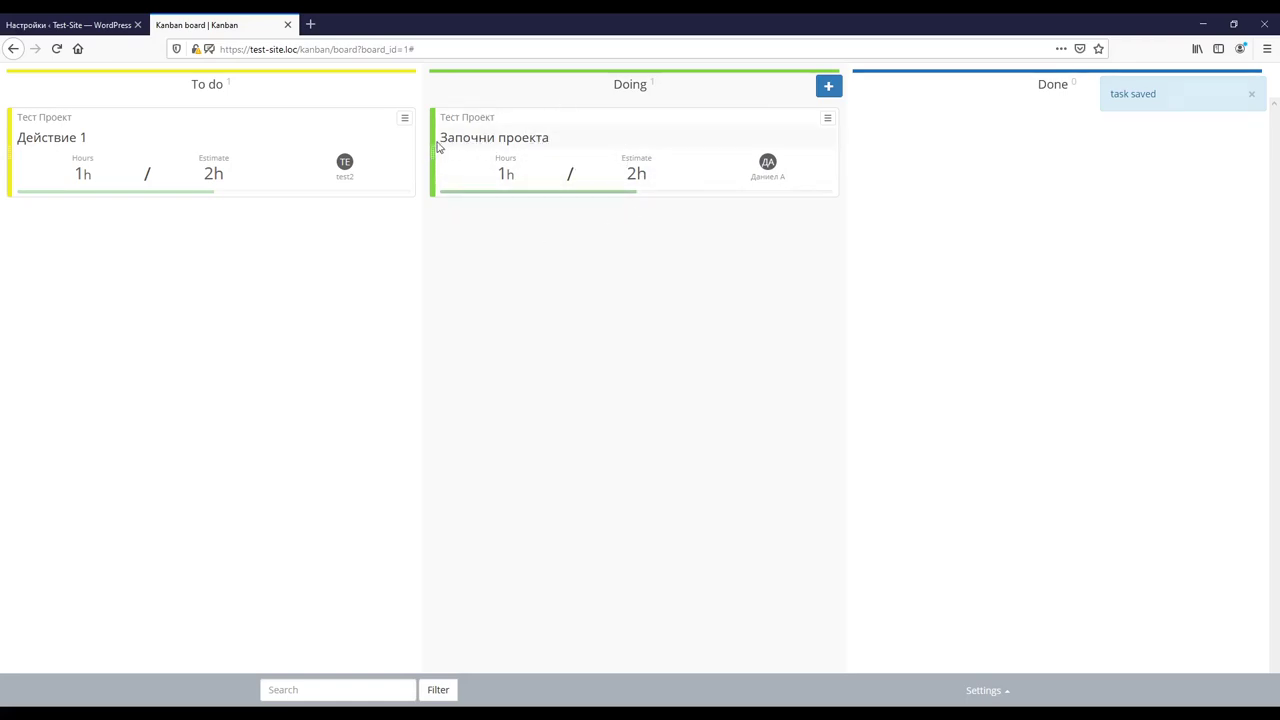
drag(431, 137, 826, 171)
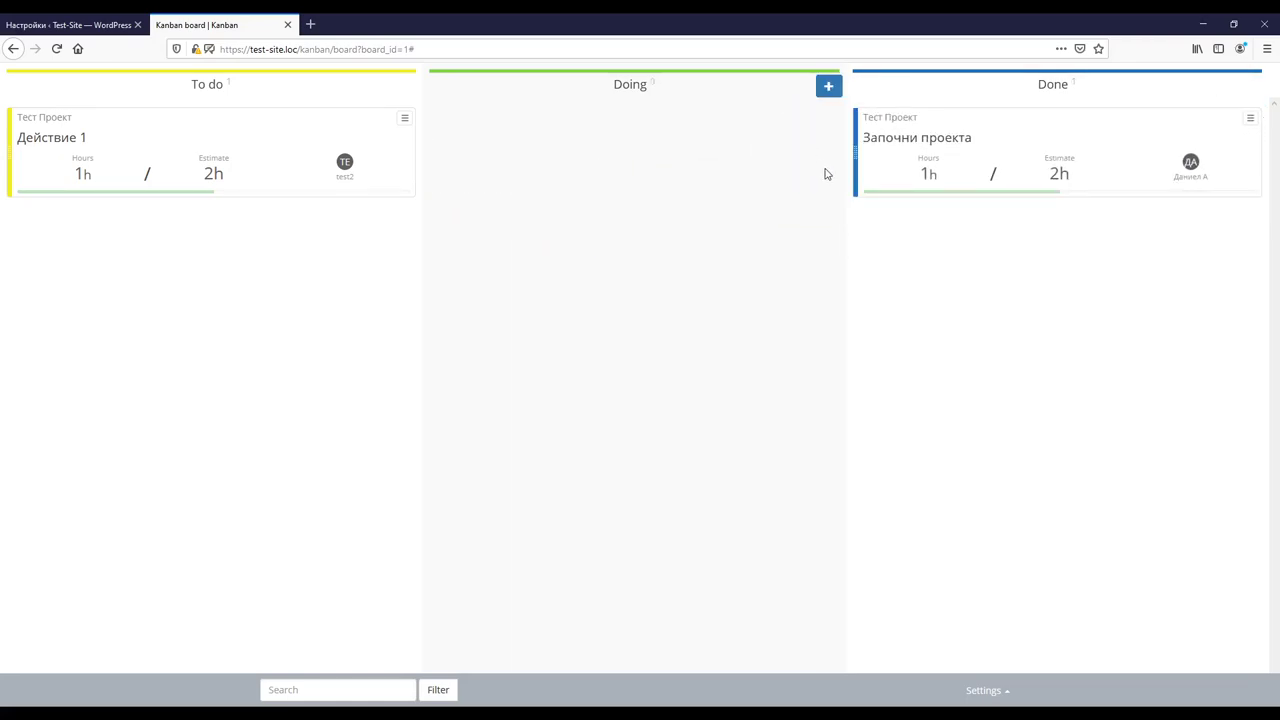
click(1080, 186)
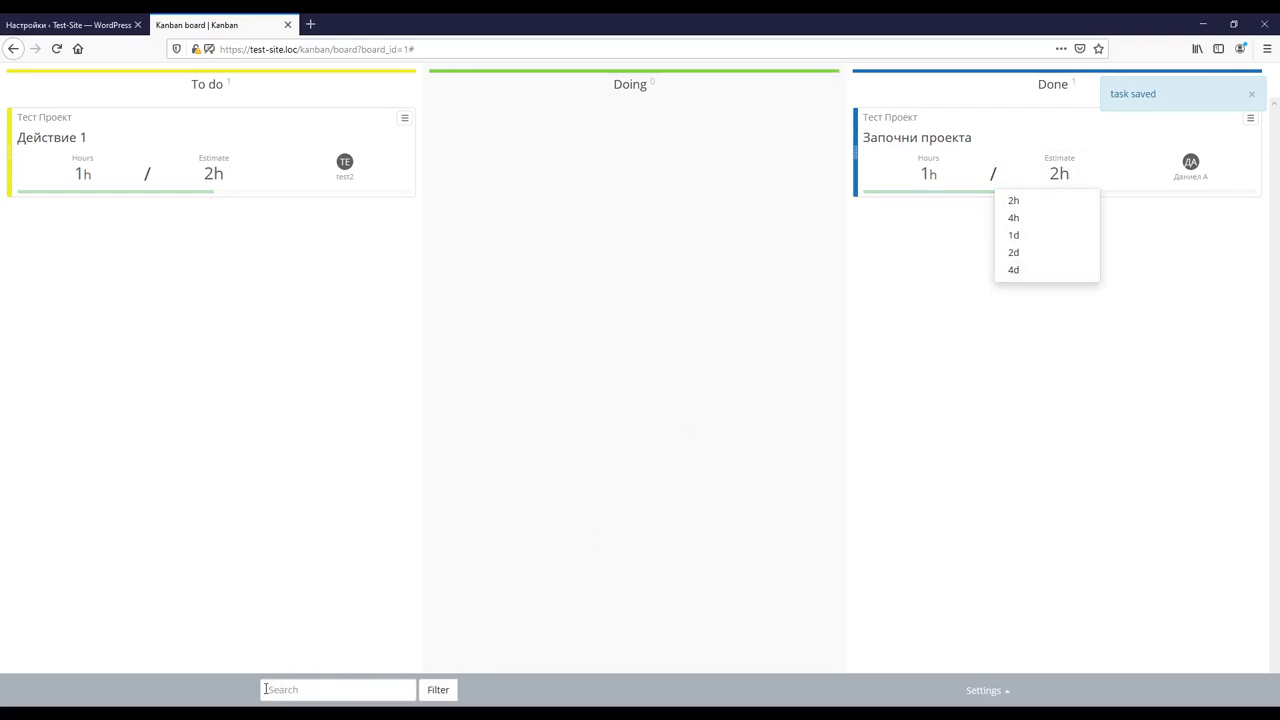
Step: Try the board's compact view and full-screen mode, switching each one back off
click(985, 691)
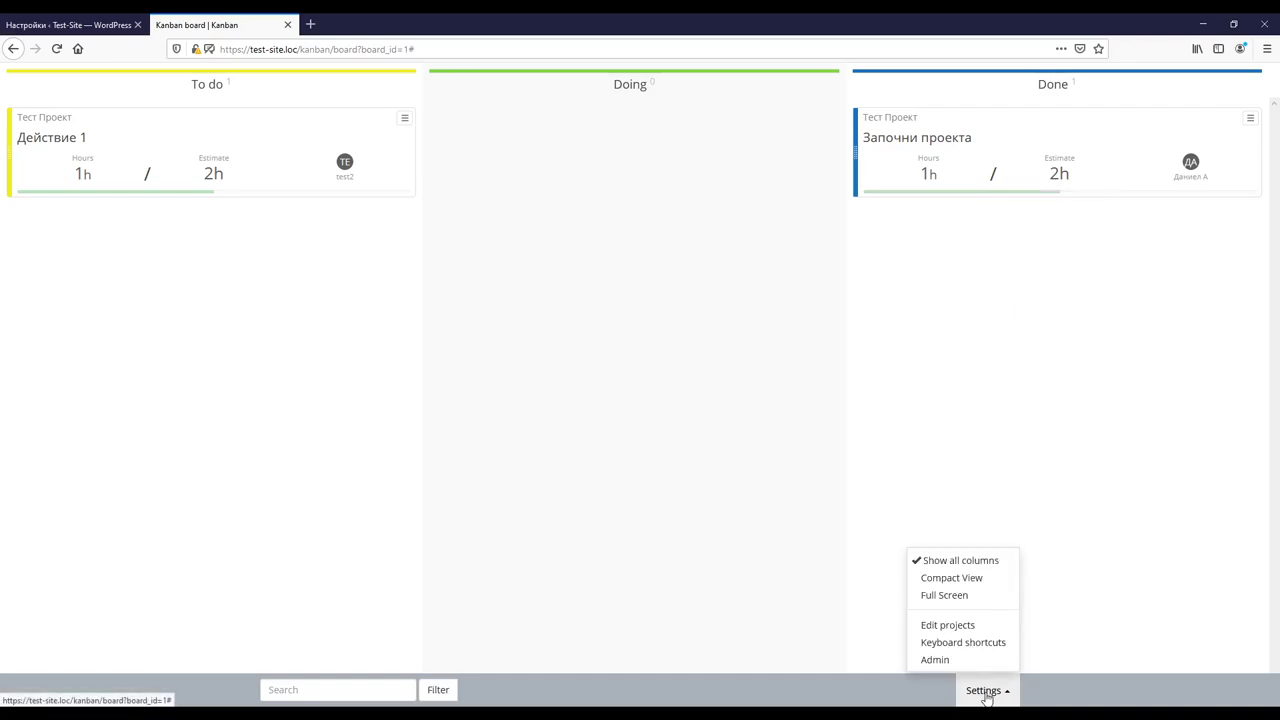
click(971, 580)
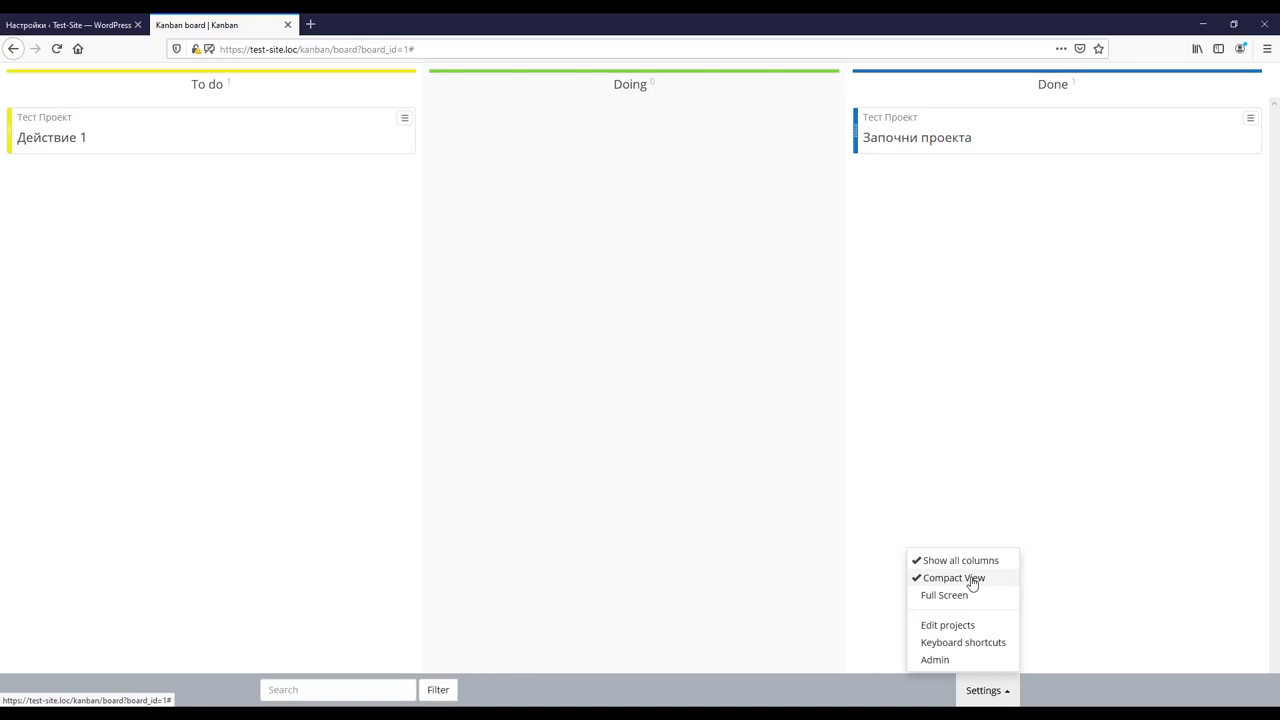
click(971, 580)
click(971, 580)
click(971, 580)
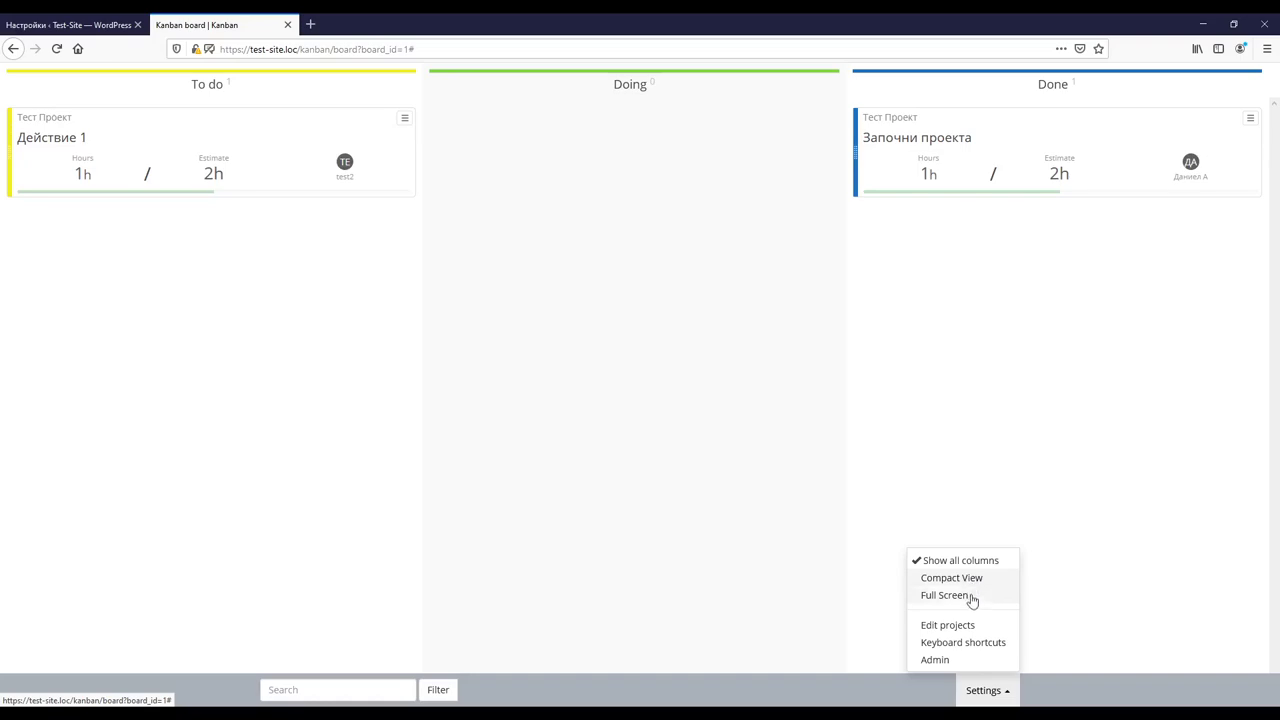
click(971, 595)
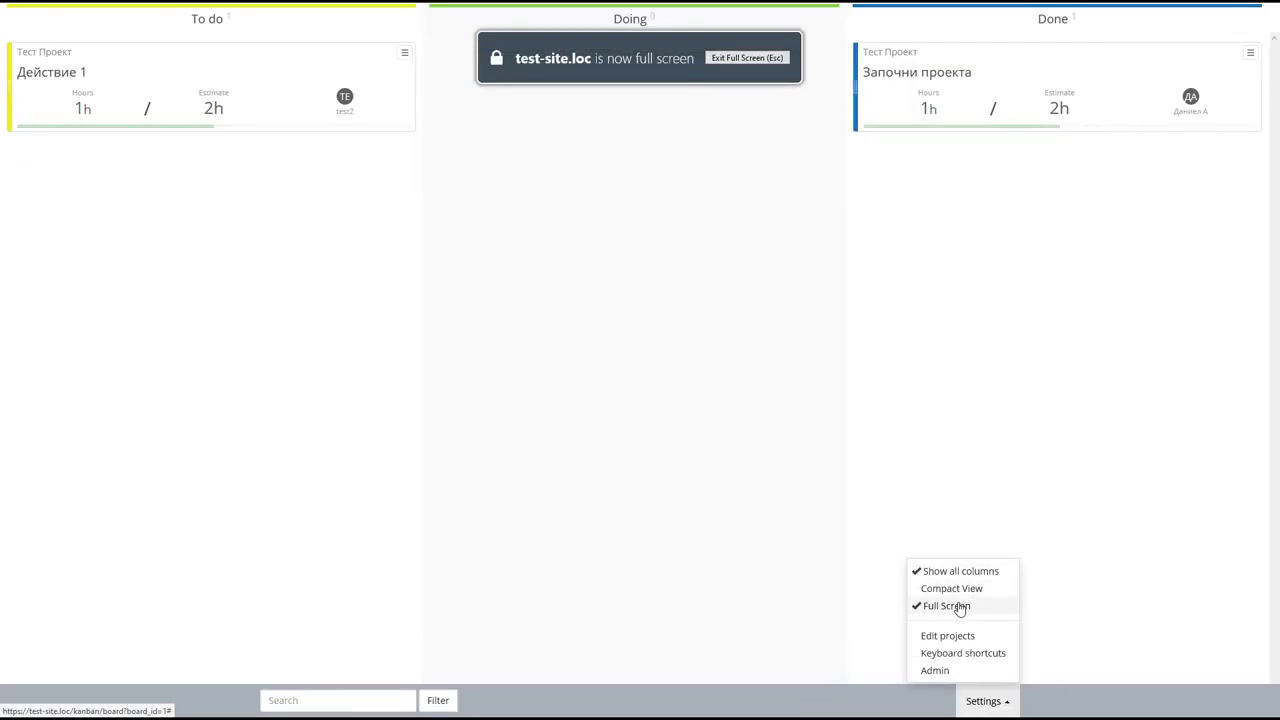
click(971, 605)
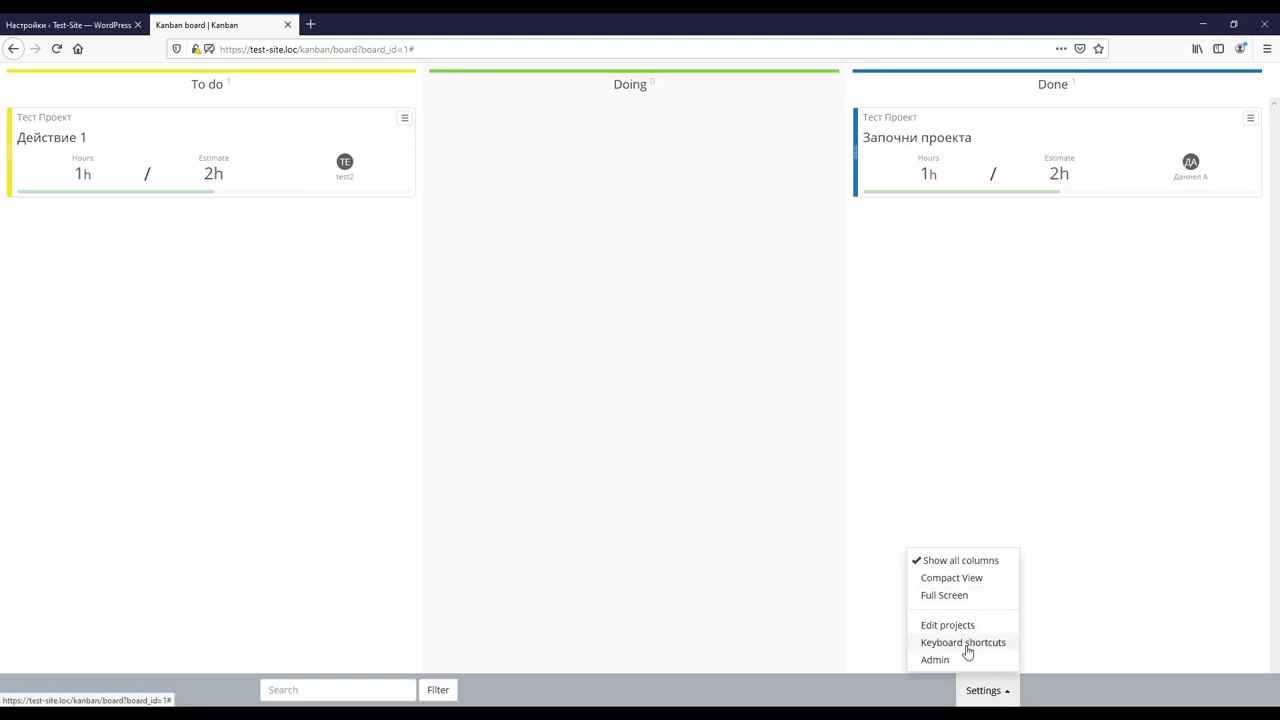
Step: Review the board's keyboard shortcuts and open the Kanban admin settings from the board
click(966, 645)
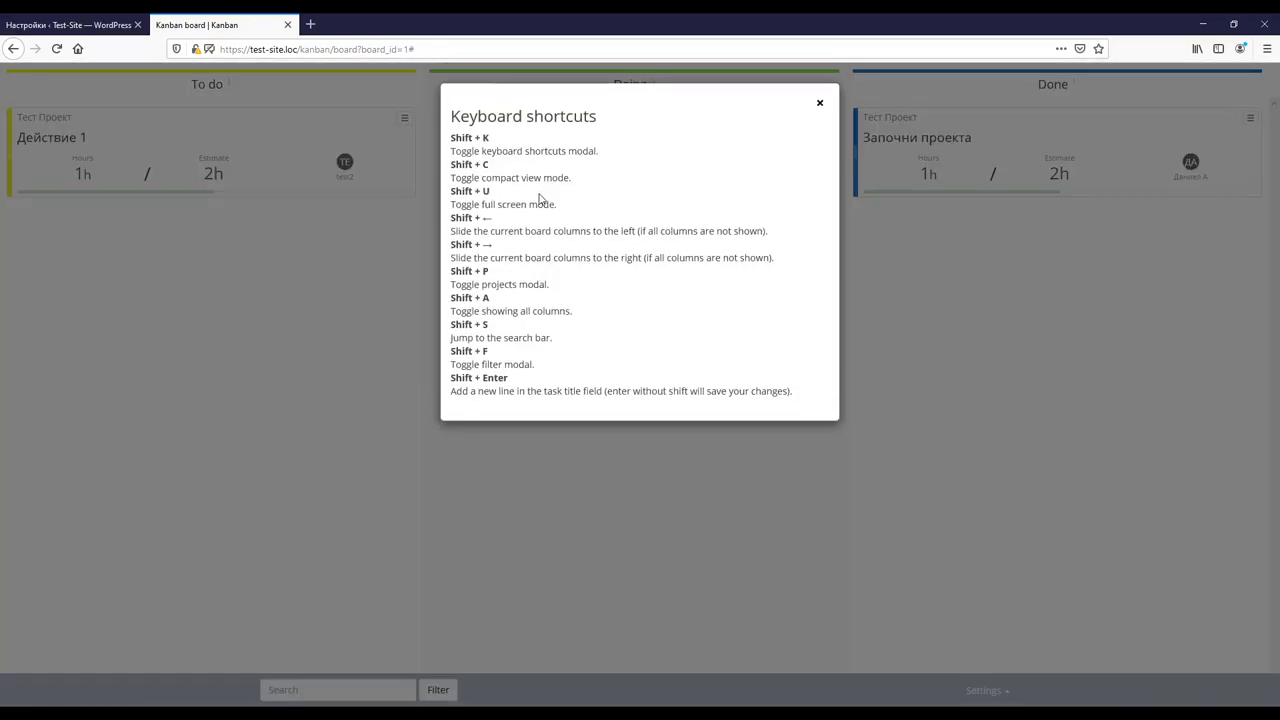
click(820, 104)
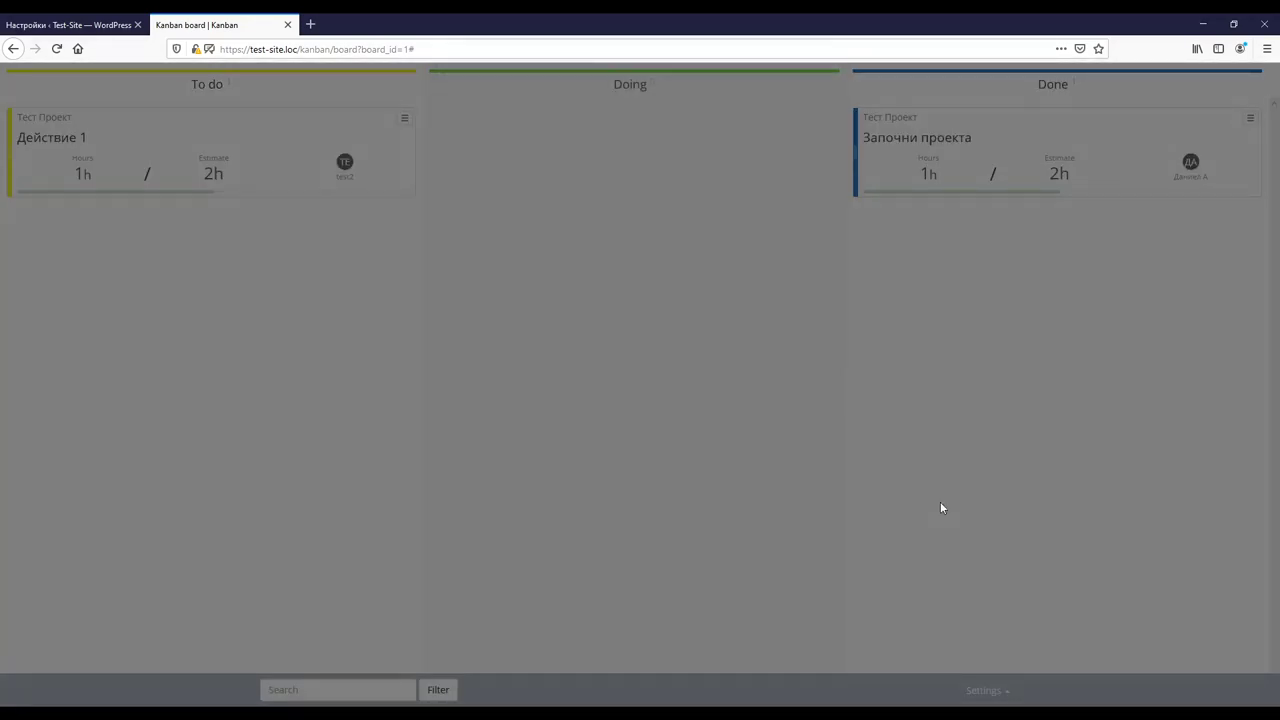
click(990, 689)
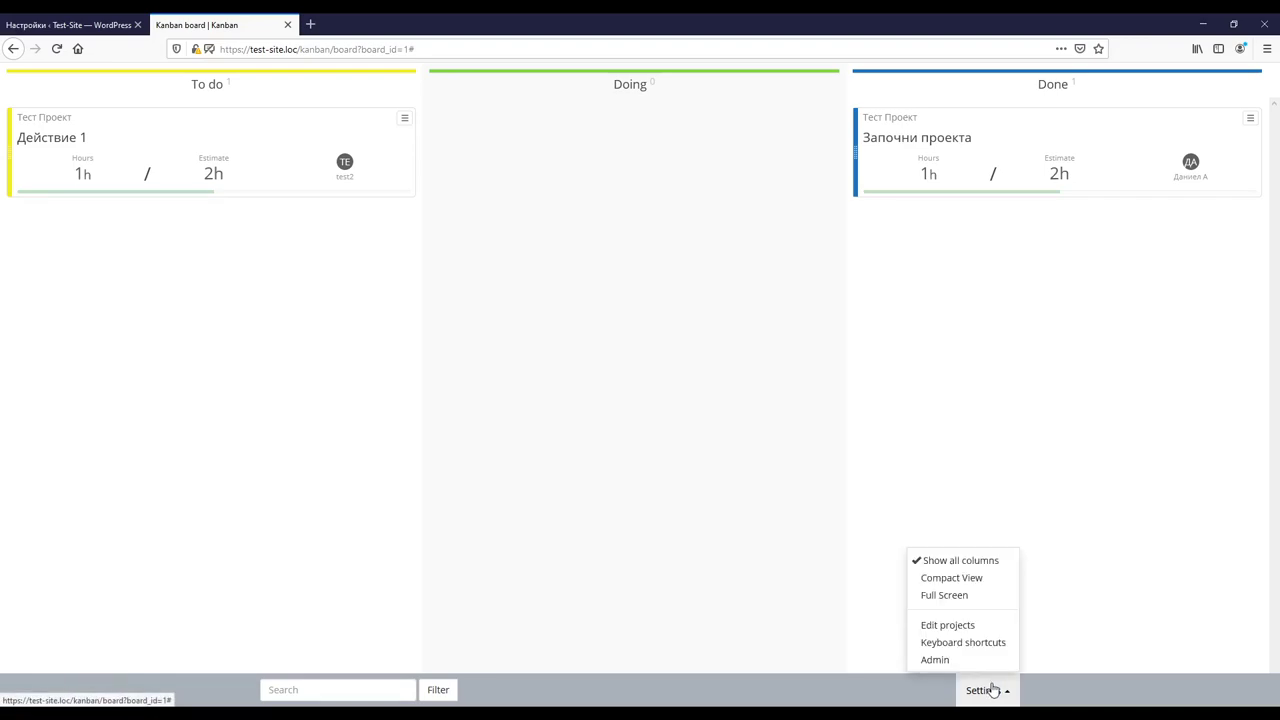
click(935, 660)
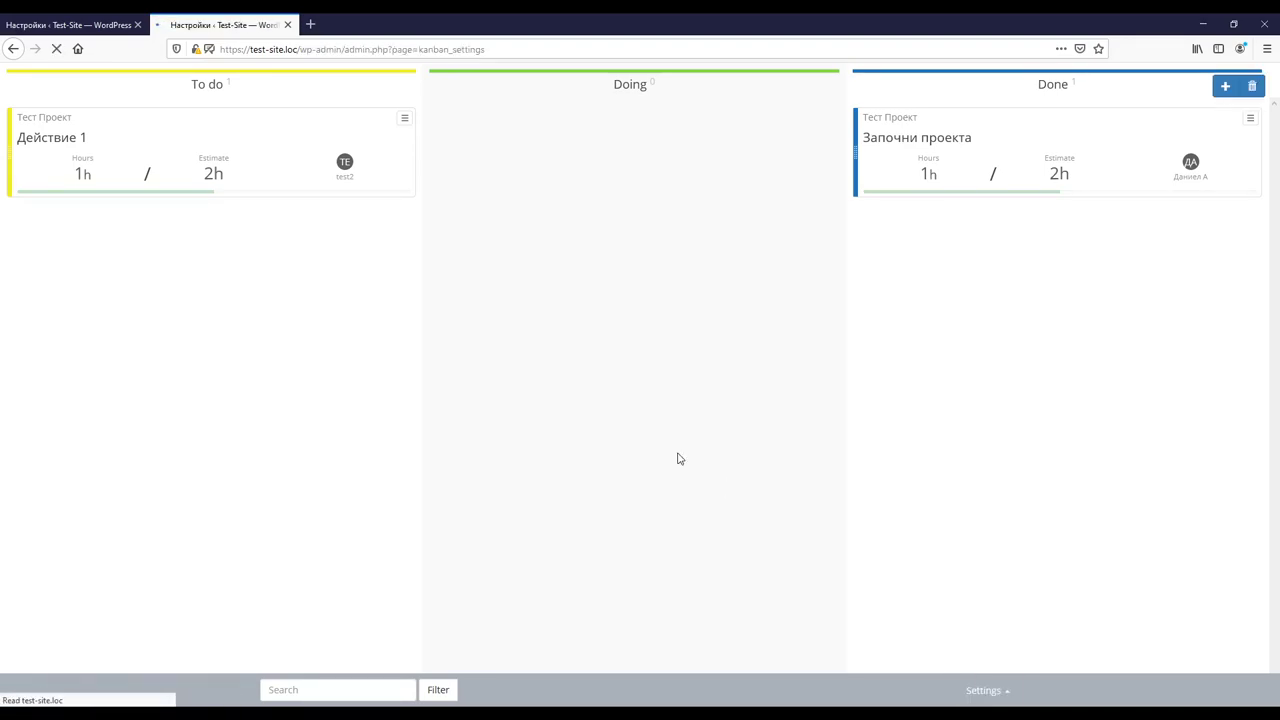